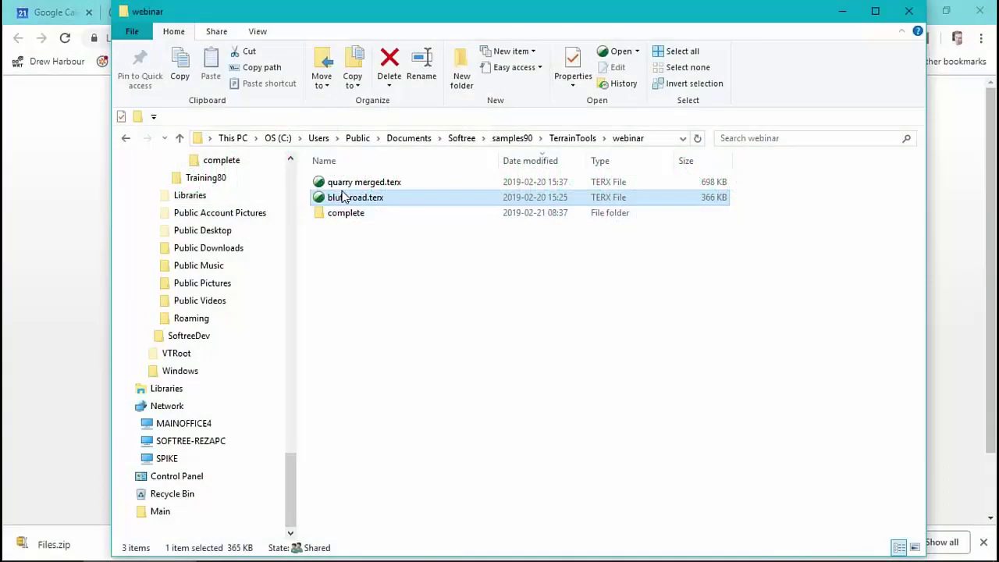
# Open quarry merged.terx from the webinar folder in Terrain Tools
pyautogui.click(352, 188)
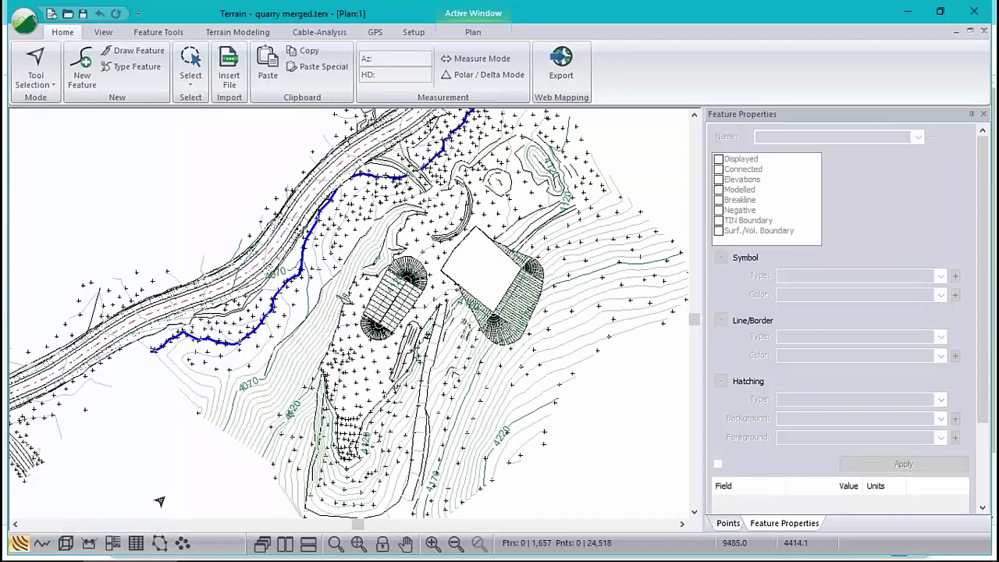
# Display the quarry merged terrain in 3D, orbited and tilted so the road runs diagonally
pyautogui.click(66, 544)
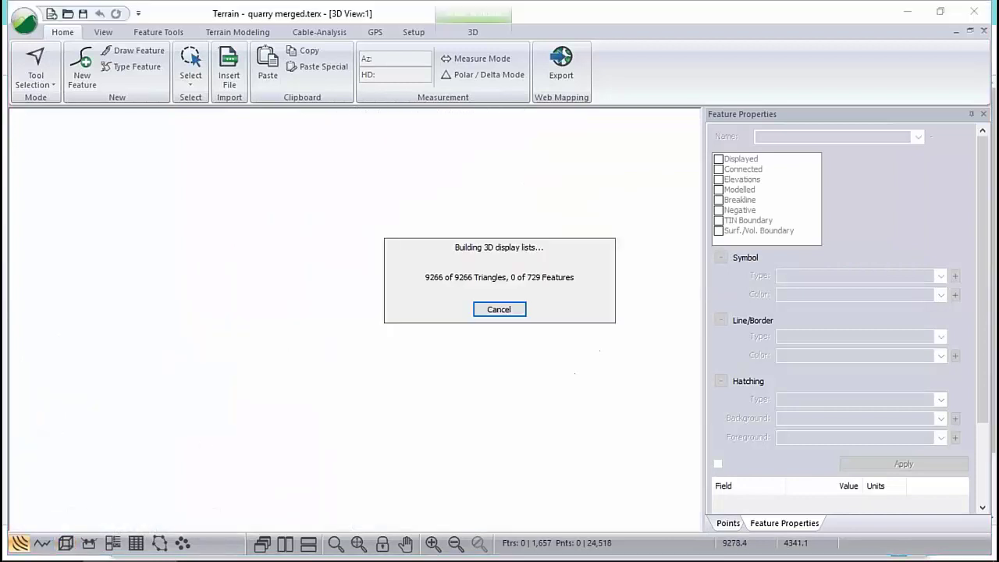
pyautogui.moveTo(470, 355); pyautogui.dragTo(548, 298)
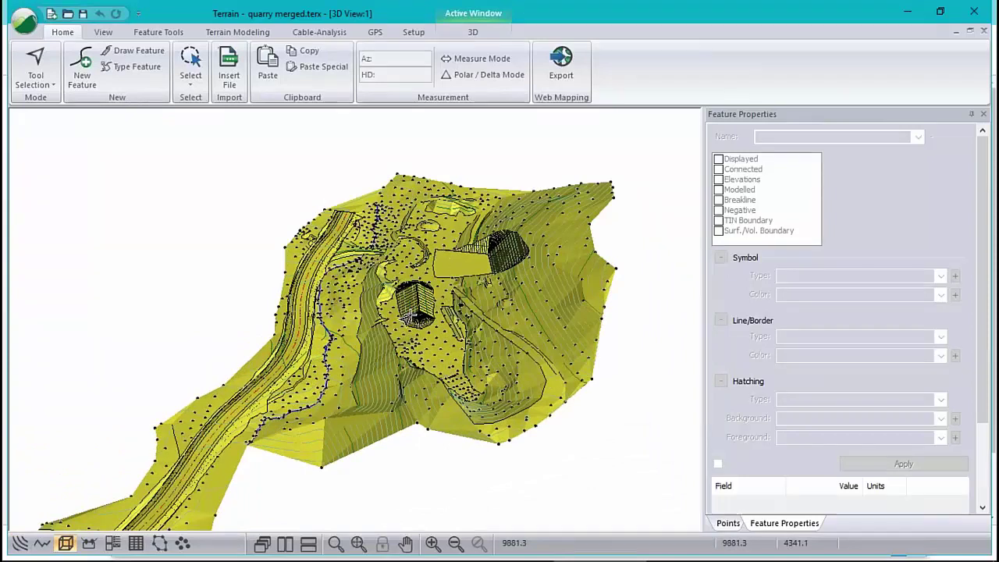
pyautogui.moveTo(418, 349); pyautogui.dragTo(445, 349)
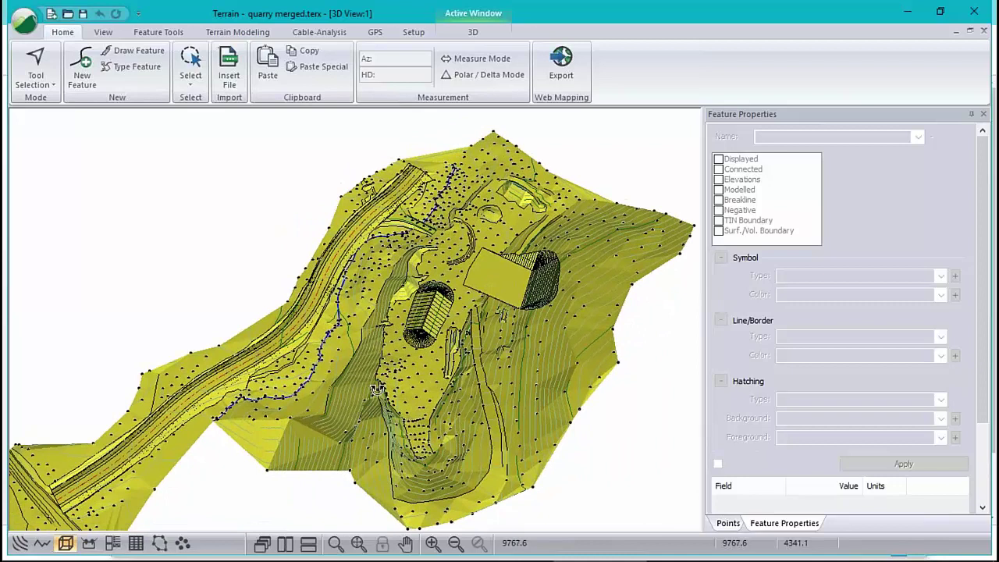
pyautogui.moveTo(510, 278)
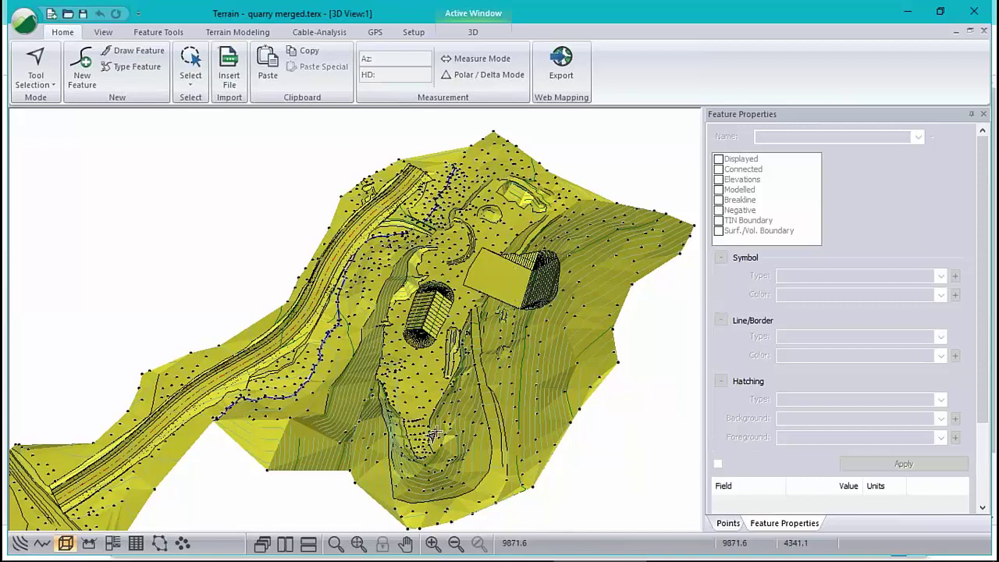
pyautogui.moveTo(425, 435)
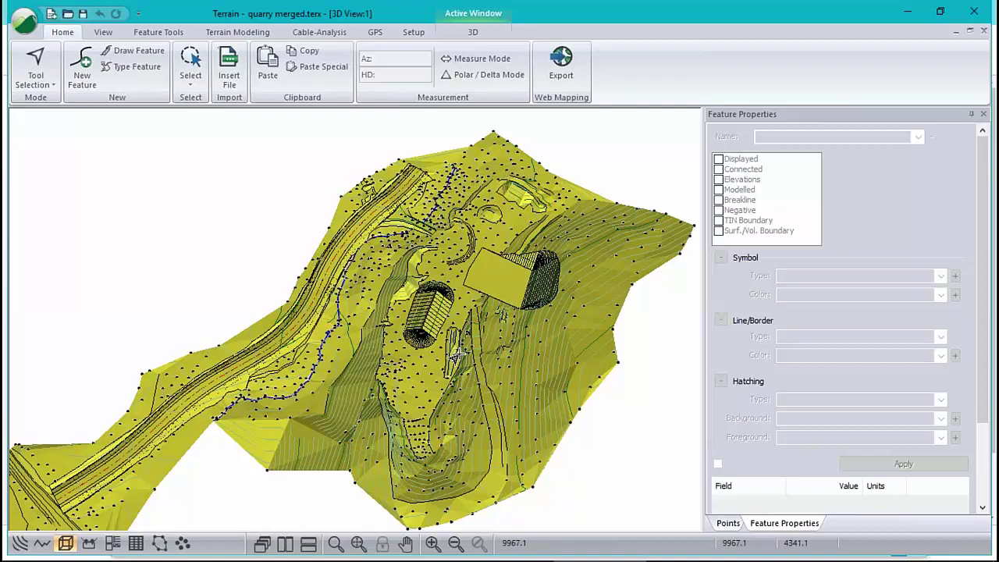
pyautogui.moveTo(459, 353)
pyautogui.moveTo(217, 394)
# Open bluff_road.terx from the webinar folder, accepting read-only mode
pyautogui.click(908, 12)
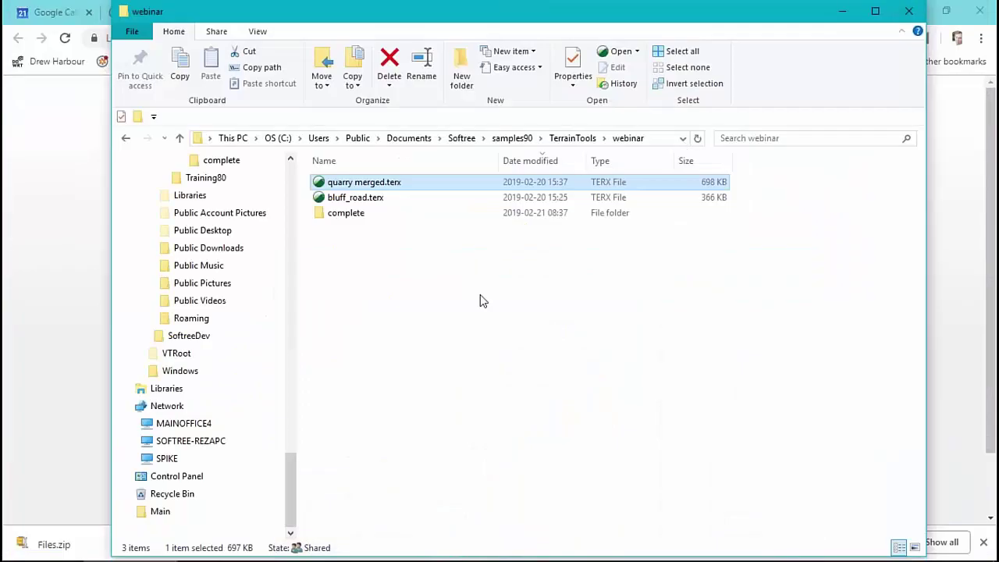
pyautogui.click(359, 199)
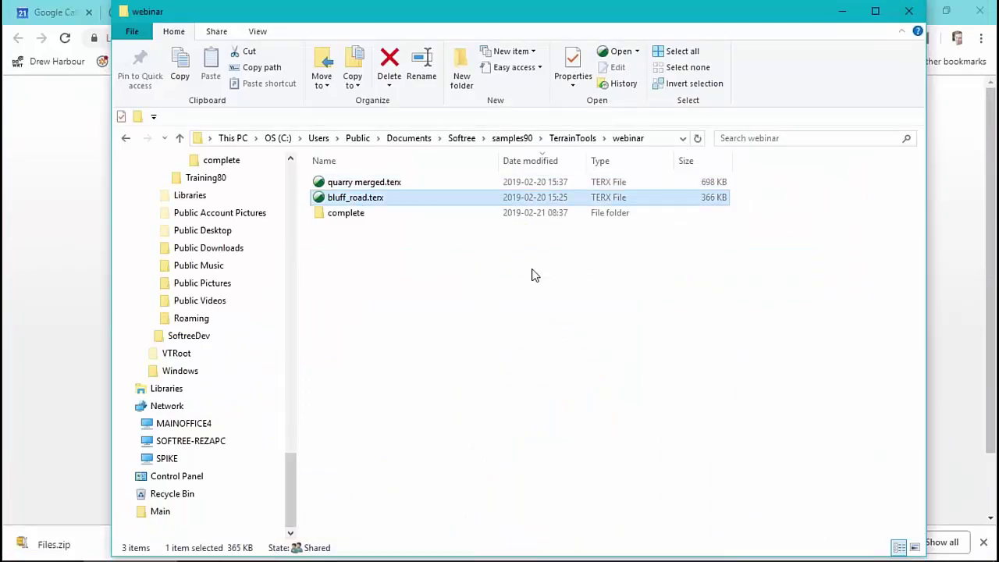
pyautogui.press('Return')
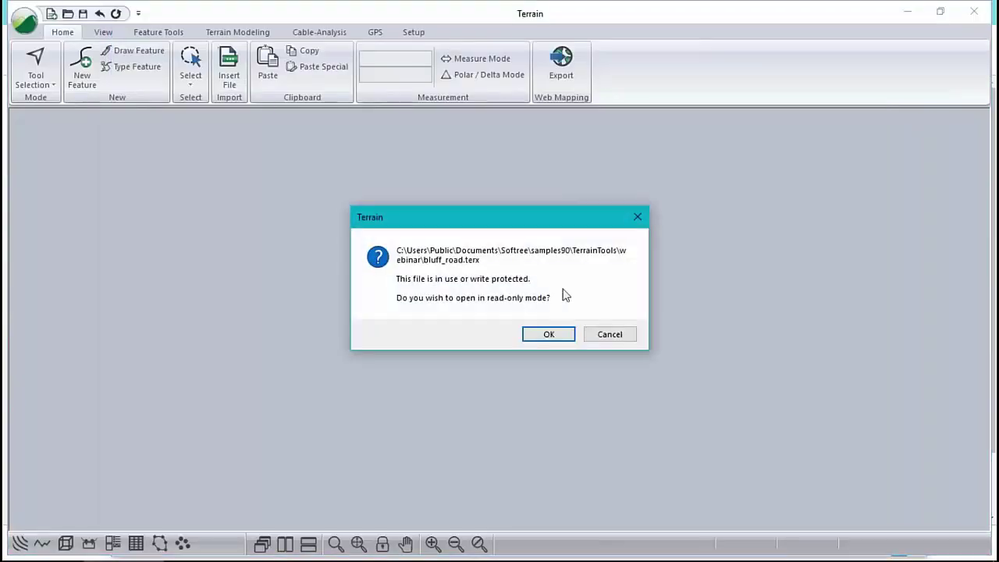
pyautogui.click(559, 339)
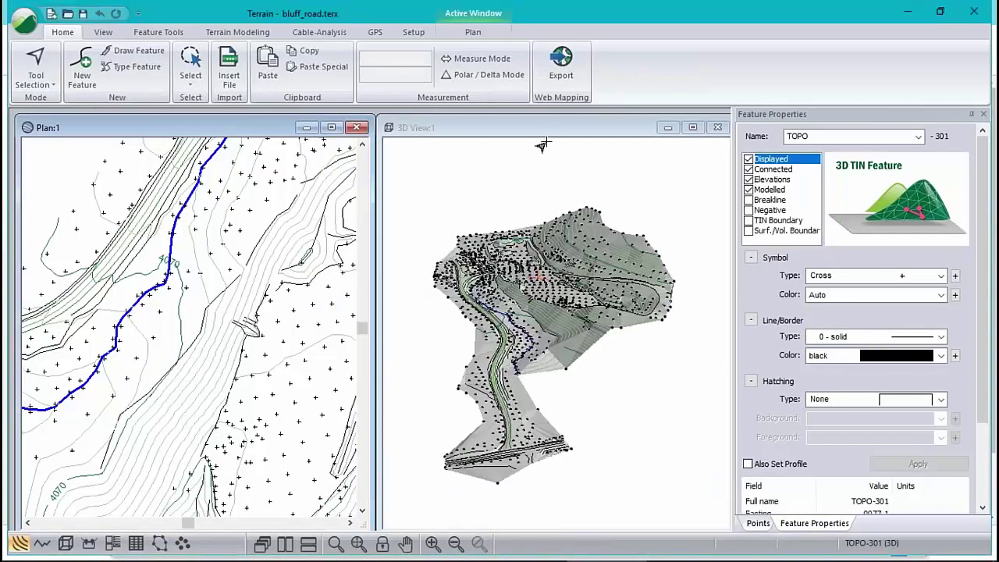
# Maximize the bluff road 3D view, then zoom in and pan toward the quarry area
pyautogui.doubleClick(551, 134)
pyautogui.scroll(4, 348, 268)
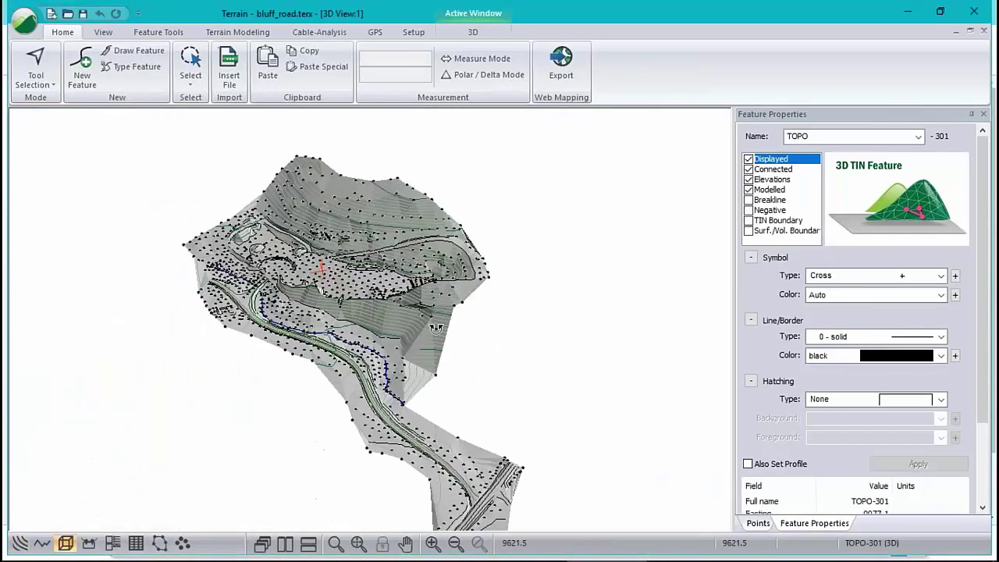
pyautogui.scroll(4, 348, 268)
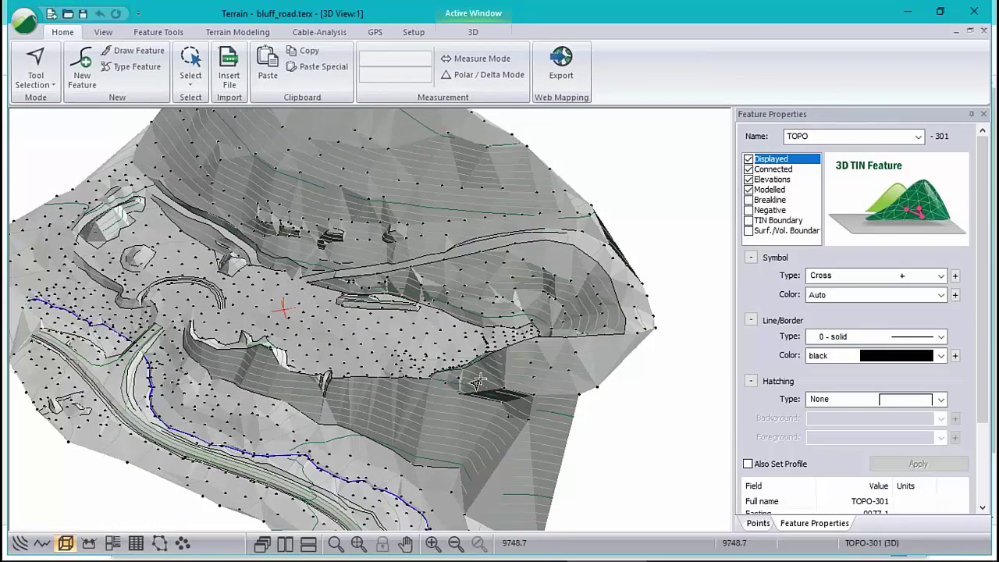
pyautogui.moveTo(468, 383); pyautogui.dragTo(269, 288, button='middle')
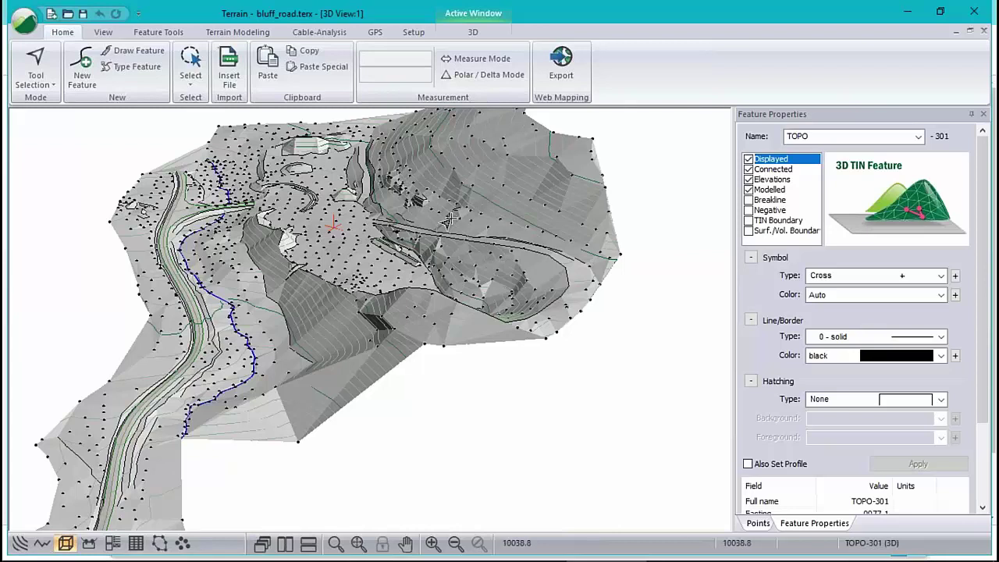
pyautogui.moveTo(449, 219)
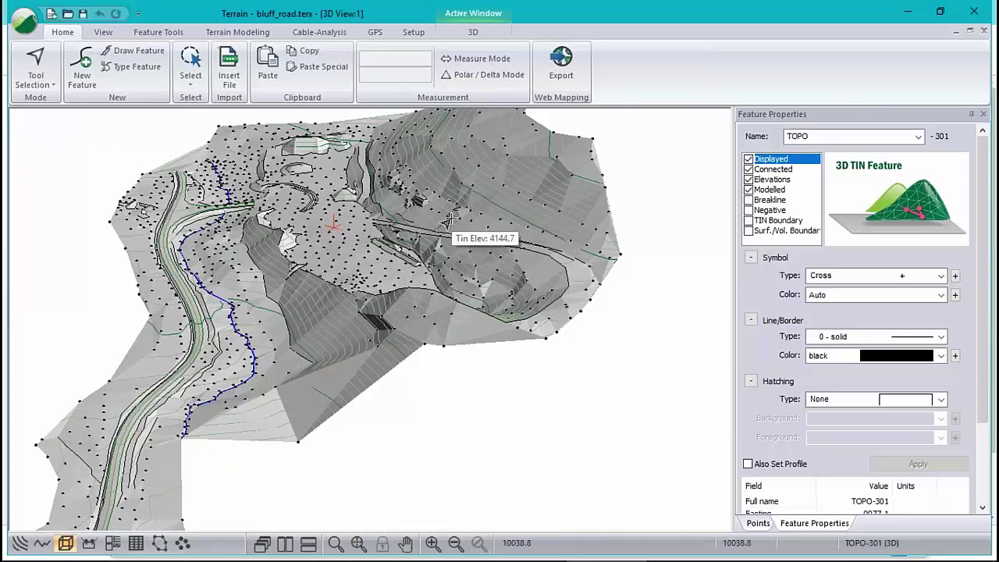
# Open Calculate Volumes on bluff_road and cancel it without computing
pyautogui.click(237, 32)
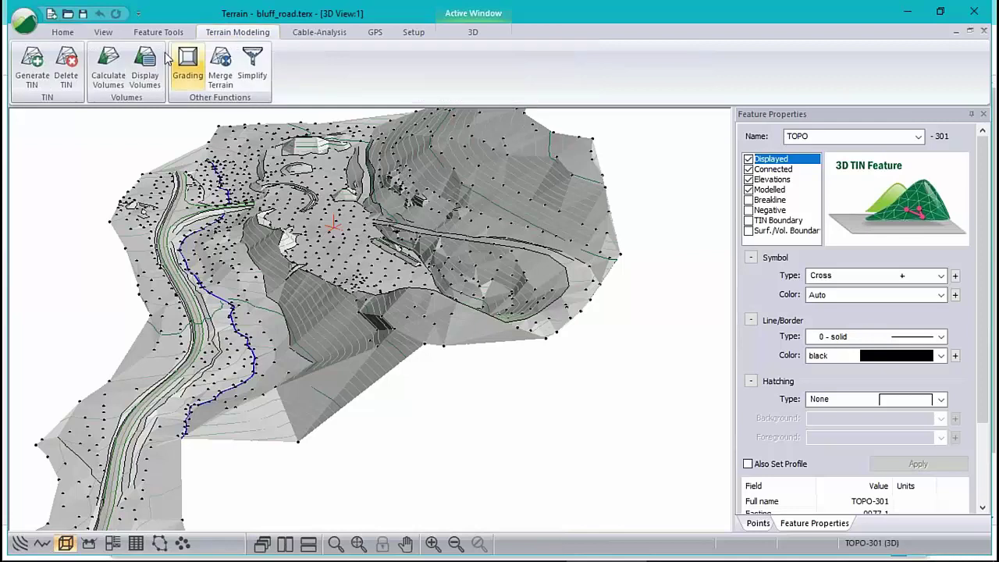
pyautogui.click(109, 58)
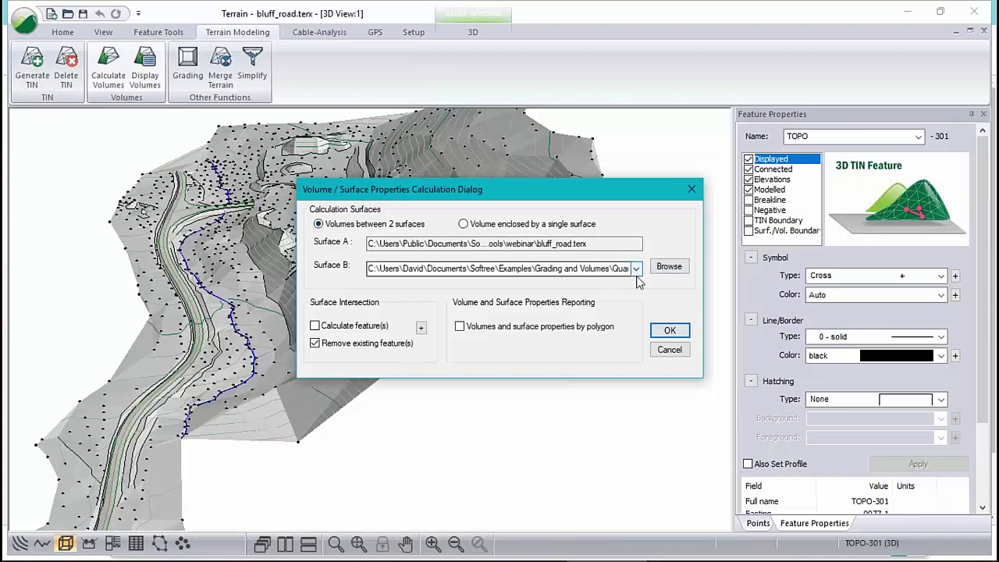
pyautogui.click(670, 350)
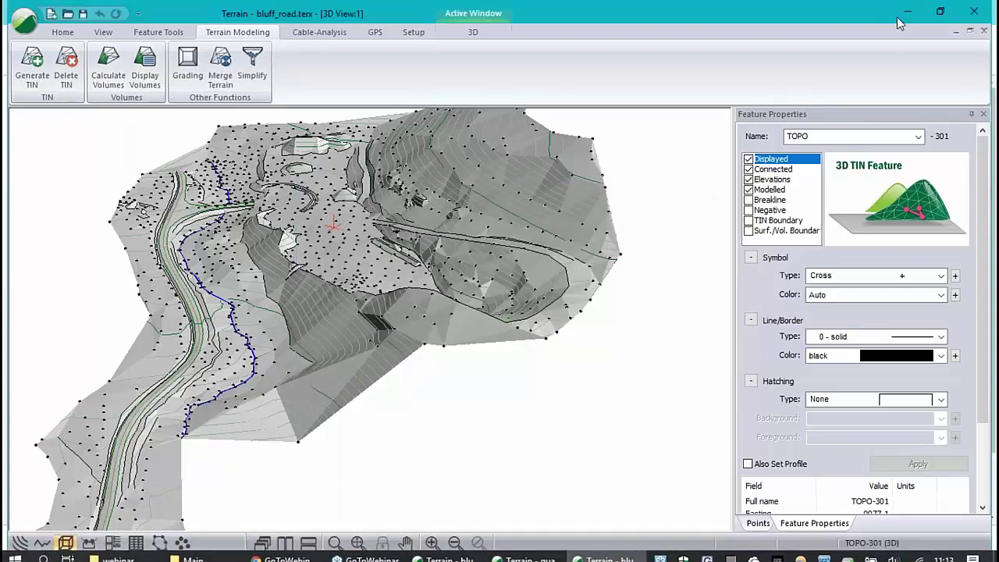
# Minimize bluff_road and bring the quarry merged 3D window back to the front
pyautogui.click(974, 11)
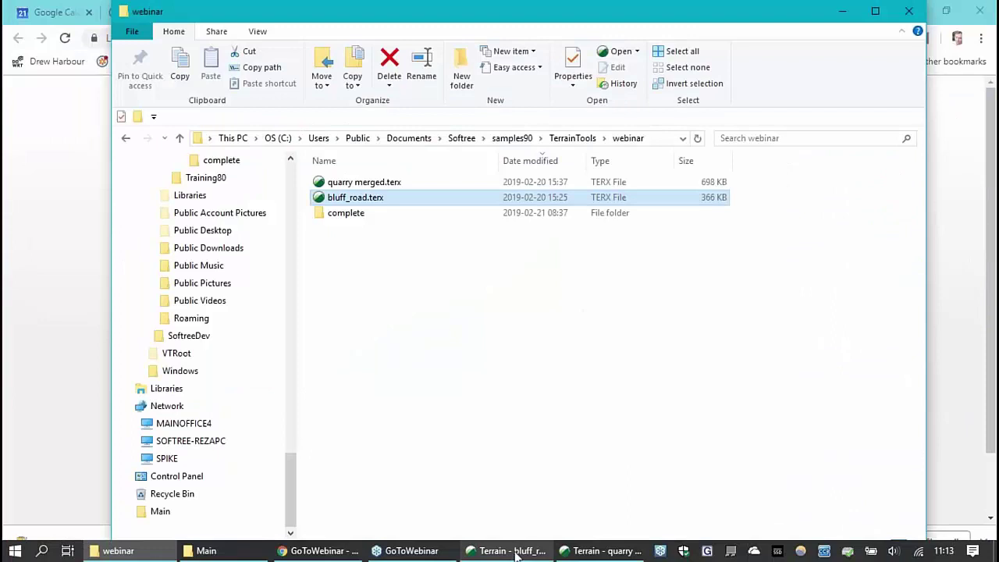
pyautogui.moveTo(515, 555)
pyautogui.click(617, 491)
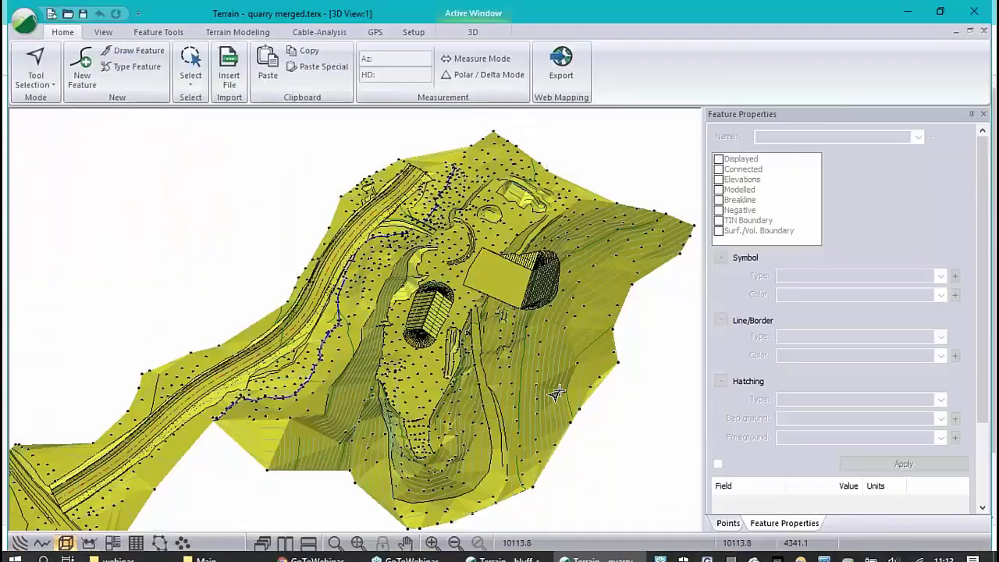
pyautogui.moveTo(556, 392)
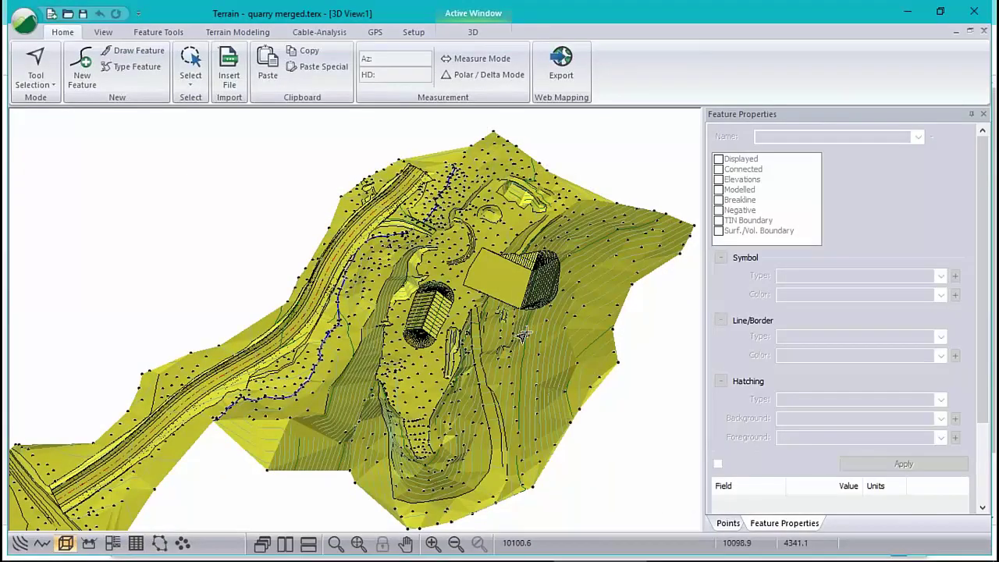
pyautogui.moveTo(581, 263)
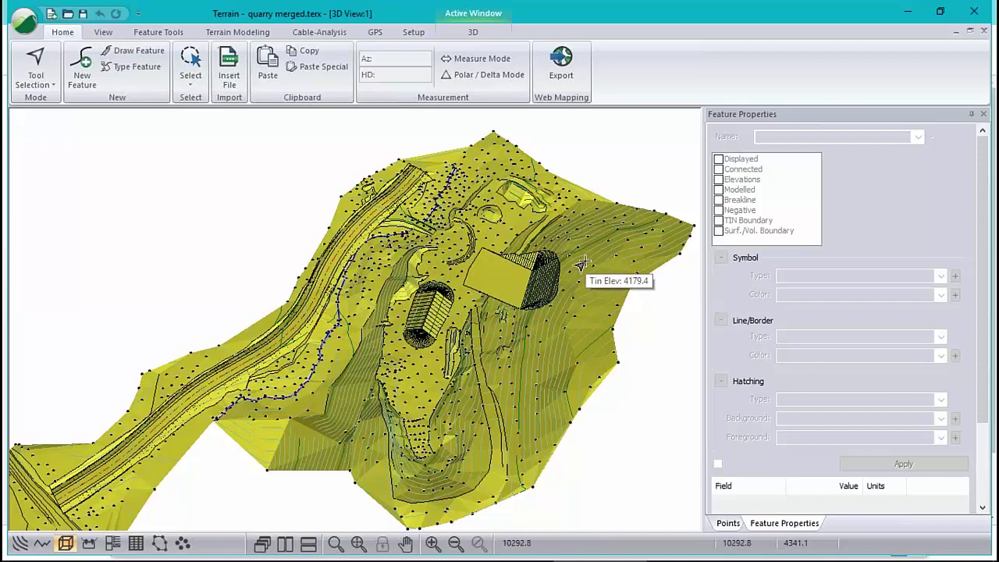
# Compute volumes between quarry merged and bluff_road.terx, not by polygon: fill 19947.7, cut 8422.1
pyautogui.click(234, 35)
pyautogui.click(108, 69)
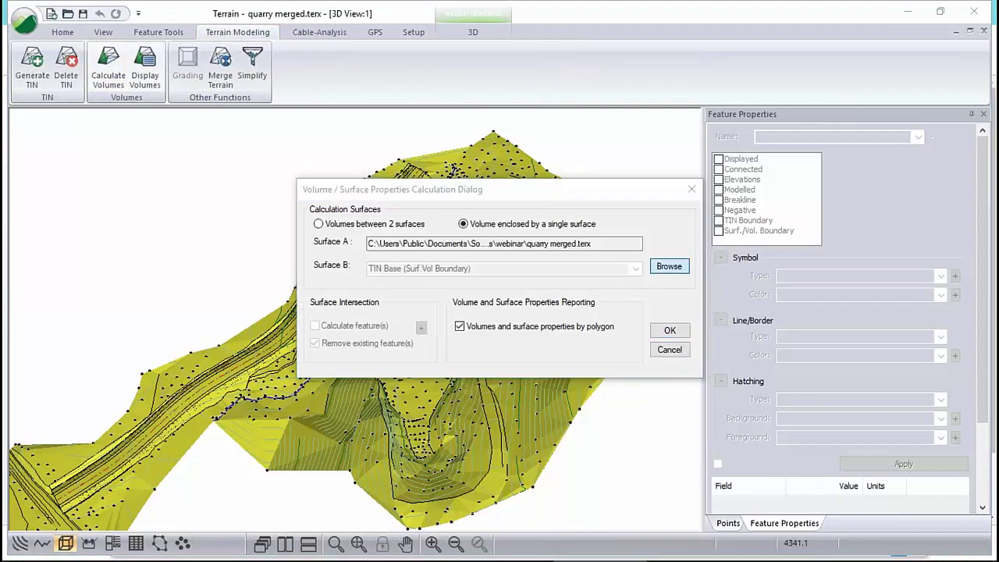
pyautogui.click(669, 266)
pyautogui.doubleClick(539, 212)
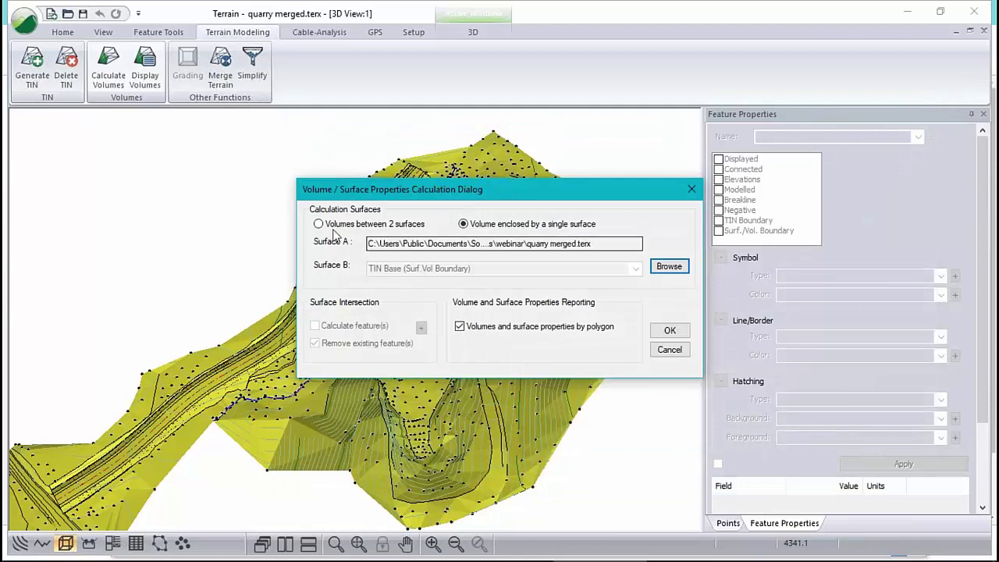
pyautogui.click(318, 224)
pyautogui.click(666, 269)
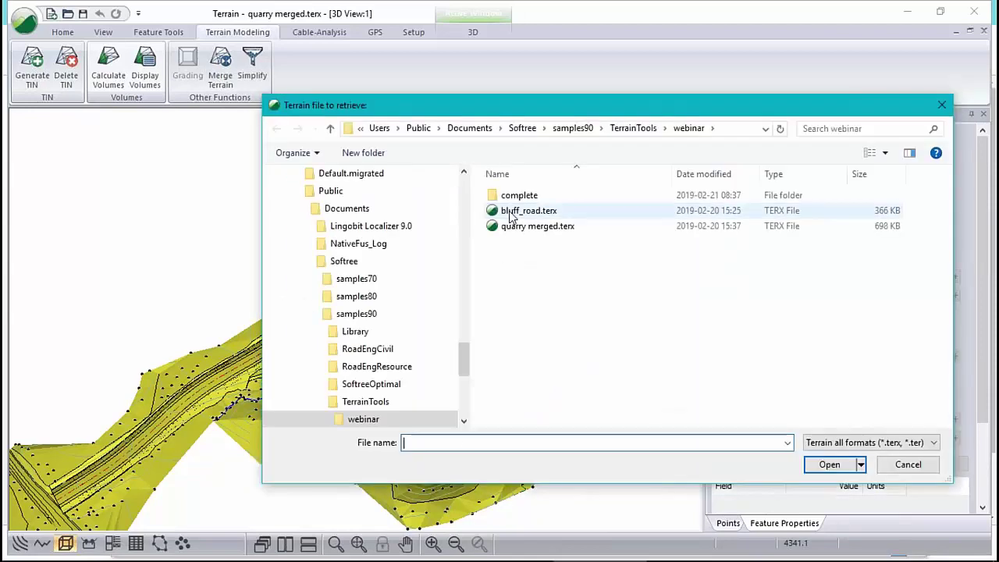
pyautogui.click(511, 213)
pyautogui.press('Return')
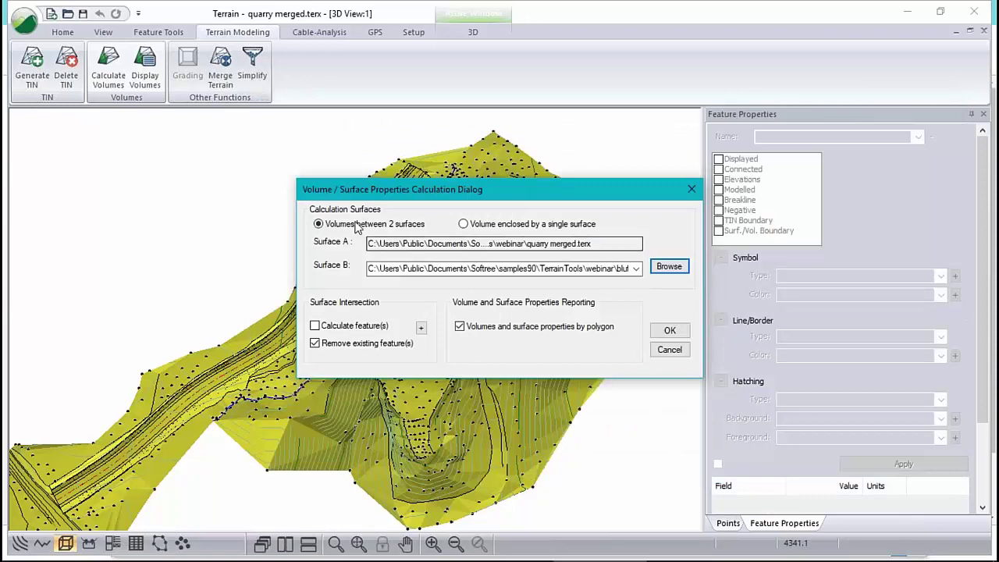
pyautogui.click(460, 327)
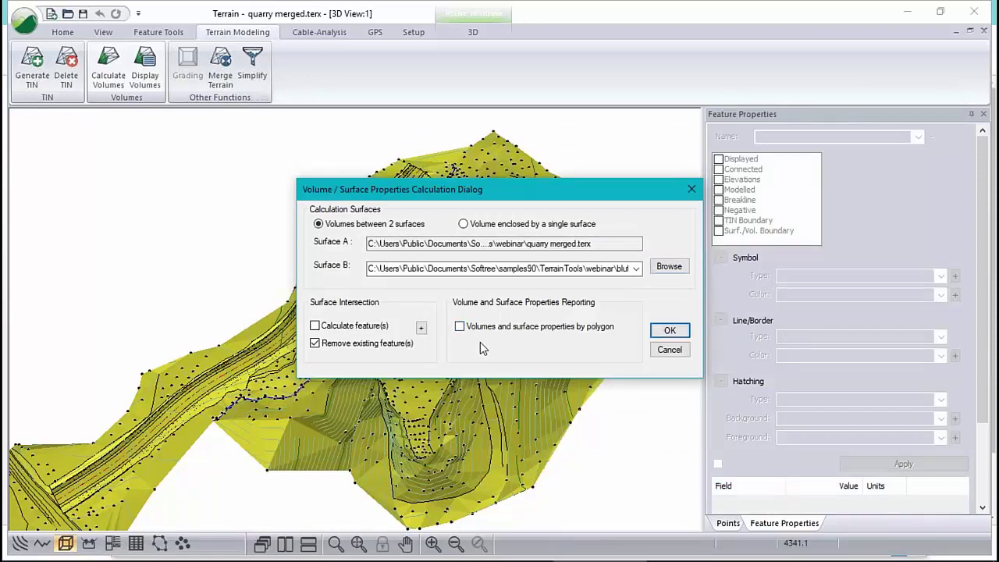
pyautogui.click(670, 331)
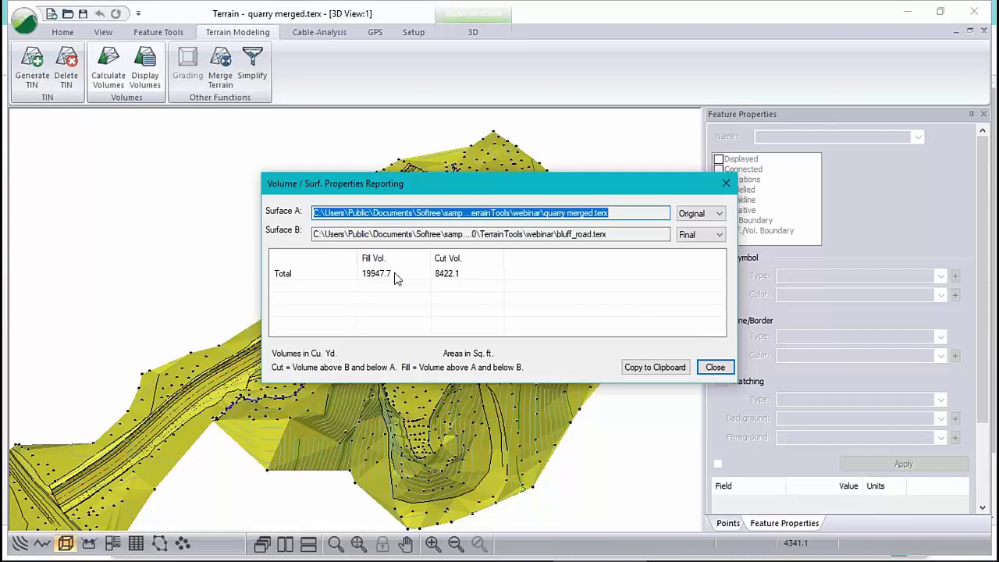
# Set surface A to Final, review the surface A path, and close the volume report
pyautogui.click(697, 213)
pyautogui.click(690, 238)
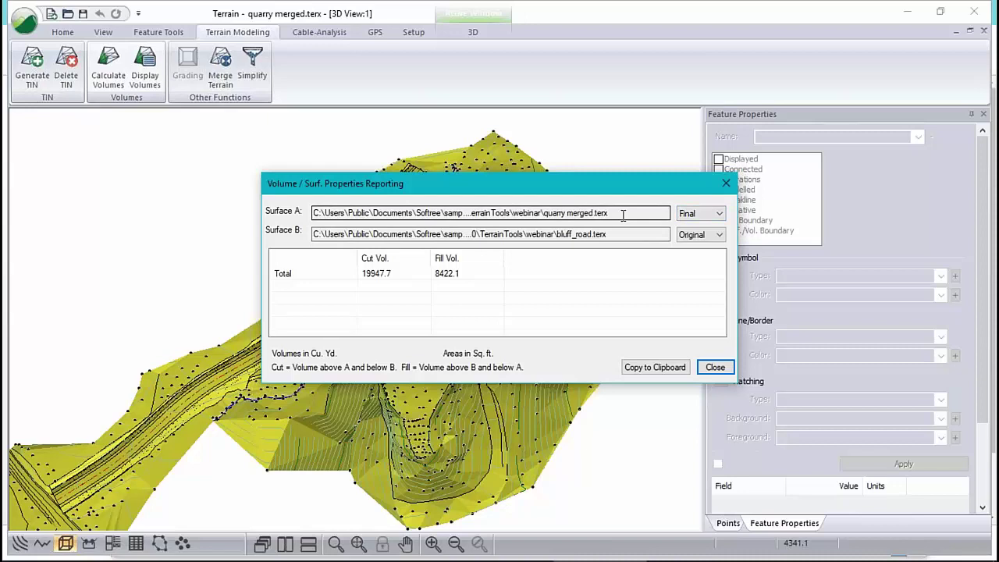
pyautogui.moveTo(625, 214); pyautogui.dragTo(317, 207)
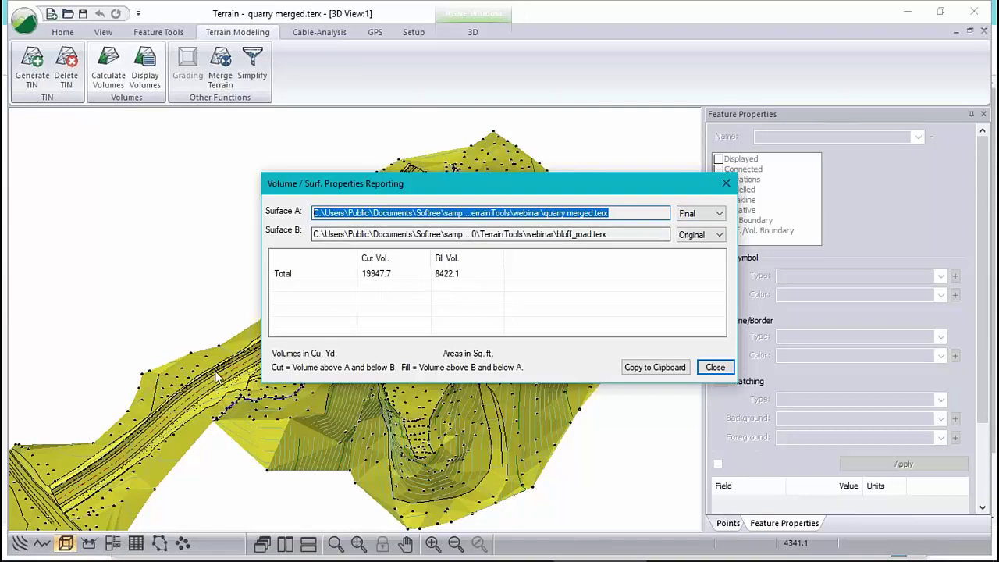
pyautogui.click(717, 370)
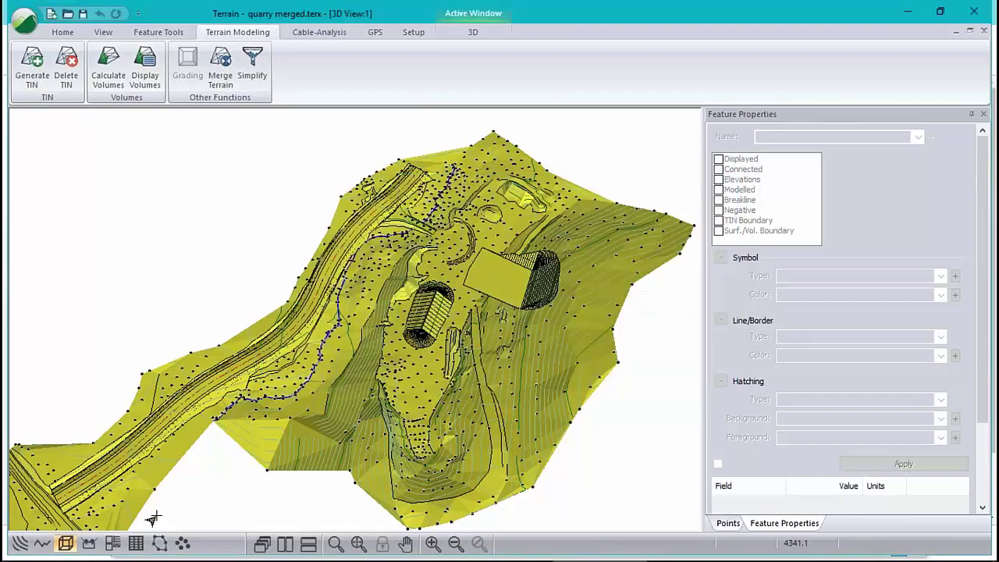
# In plan view, rename HULL_D-1 to 'pile' and make it a surface/volume boundary
pyautogui.click(19, 544)
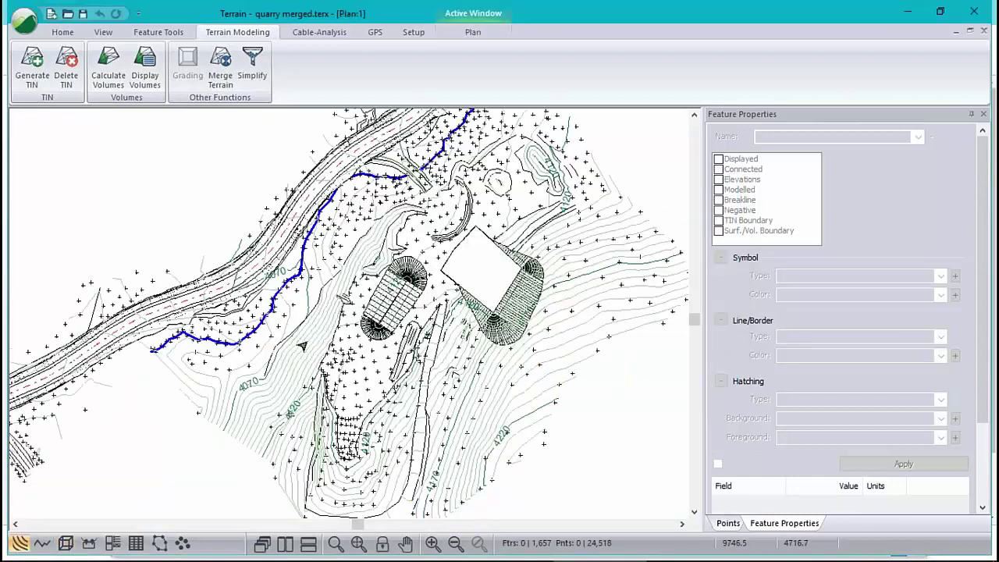
pyautogui.scroll(4, 418, 273)
pyautogui.scroll(1, 420, 273)
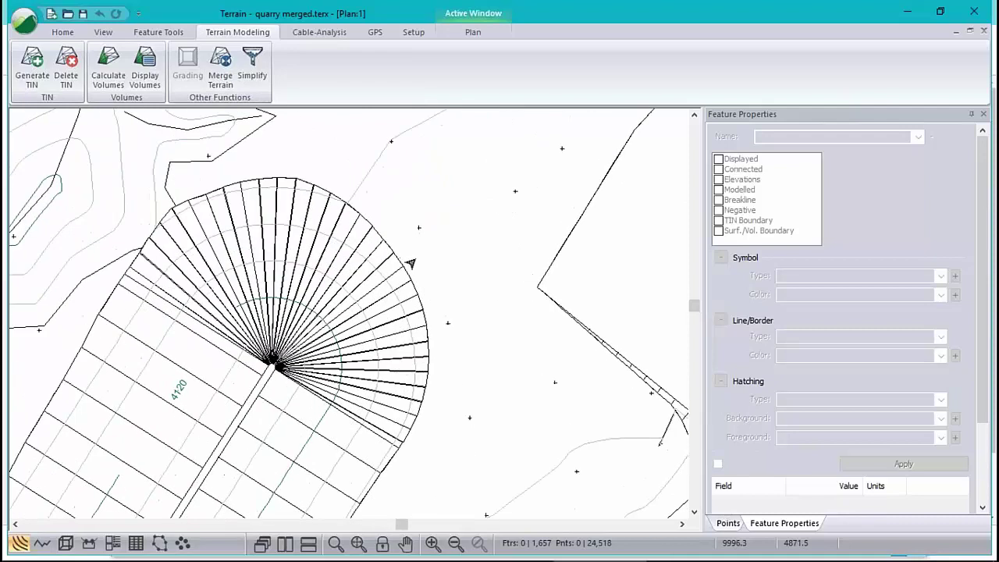
pyautogui.click(372, 228)
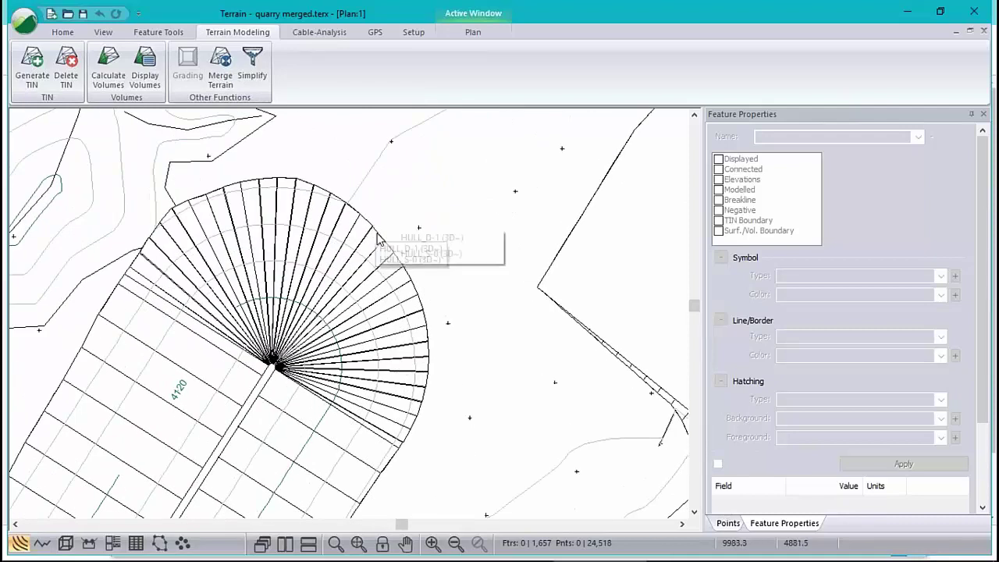
pyautogui.click(432, 237)
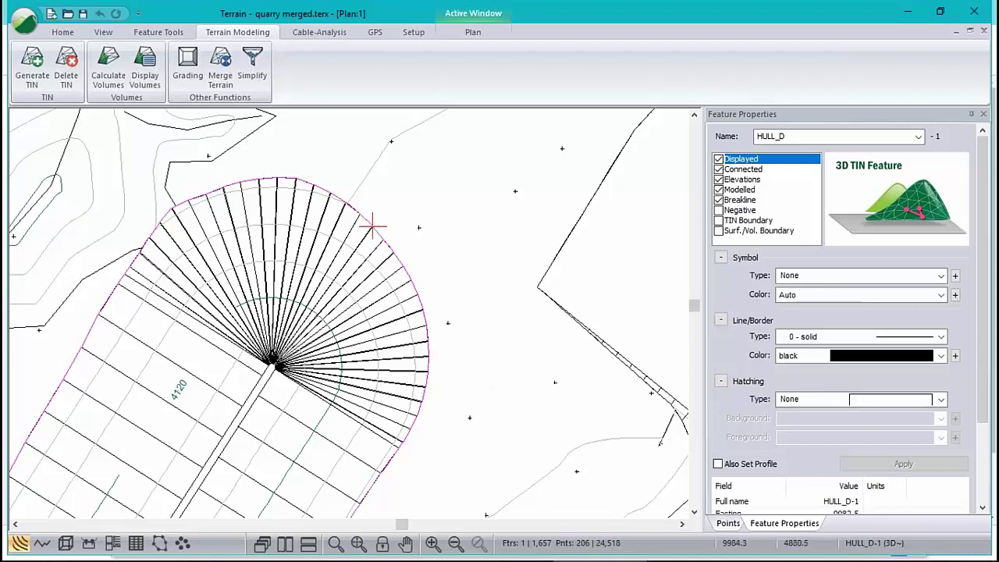
pyautogui.click(809, 137)
pyautogui.write('pile')
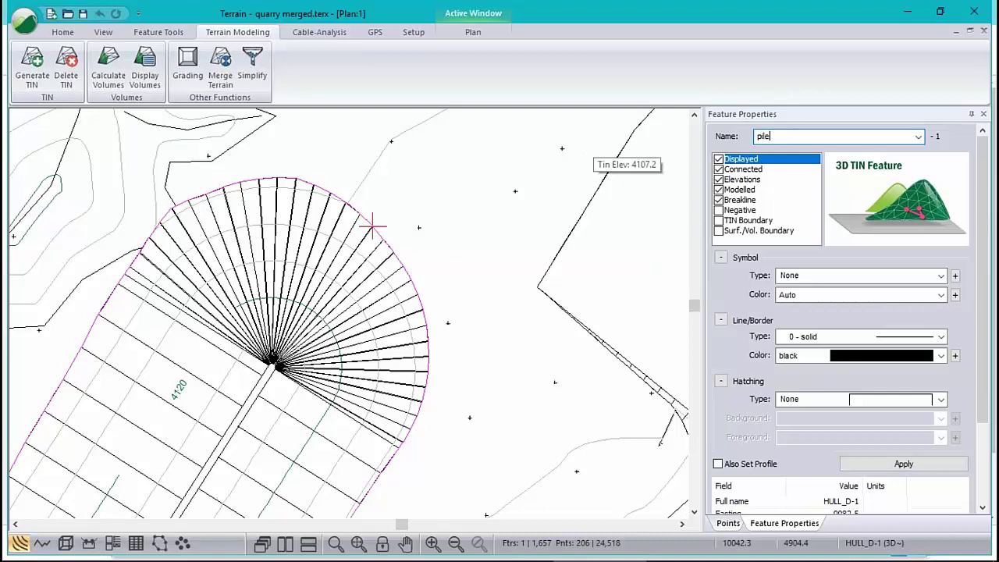
pyautogui.click(720, 231)
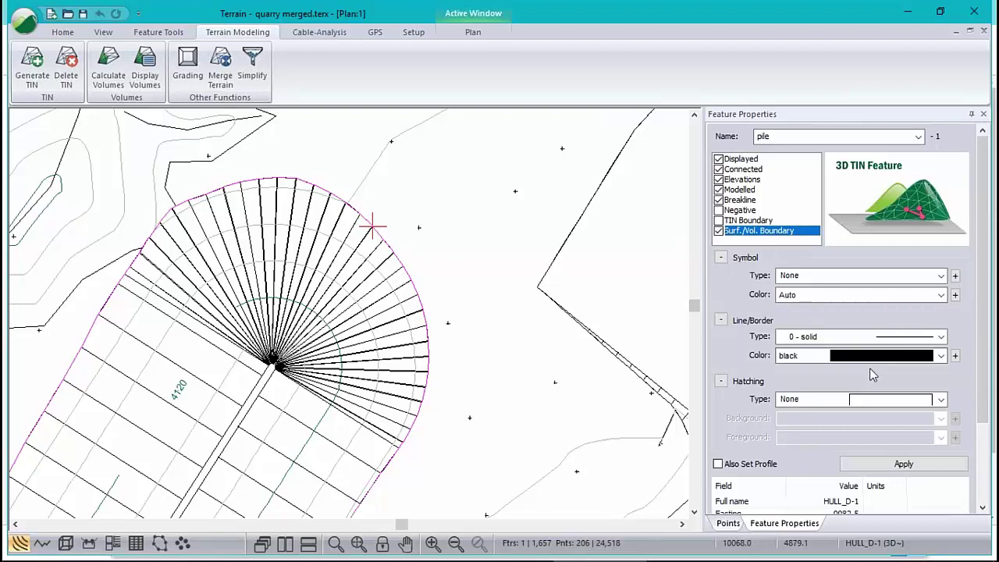
pyautogui.click(895, 466)
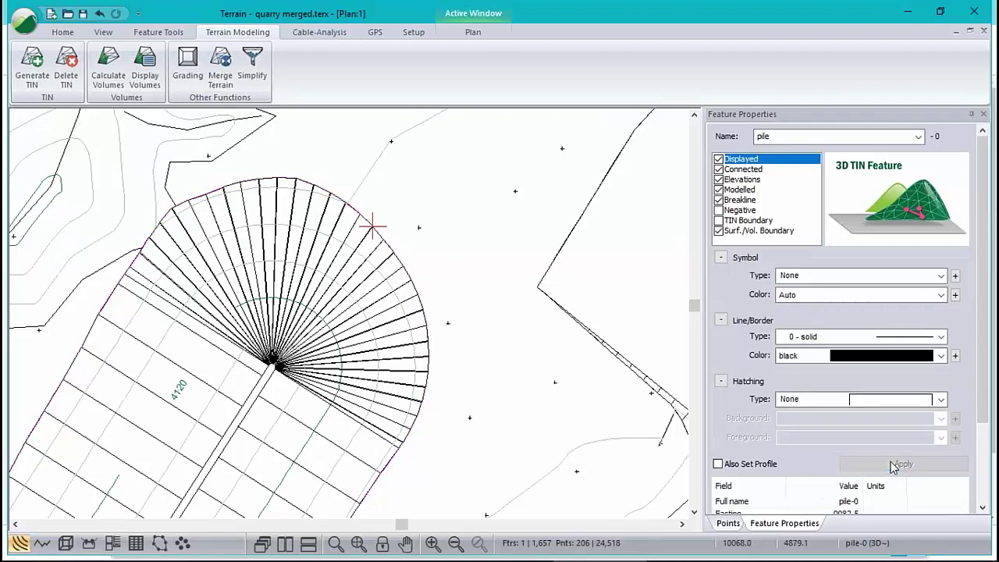
# Rename HULL_D-2 around the rectangular pit to 'pit' and make it a surface/volume boundary
pyautogui.moveTo(628, 268); pyautogui.dragTo(311, 337, button='middle')
pyautogui.scroll(-3, 343, 342)
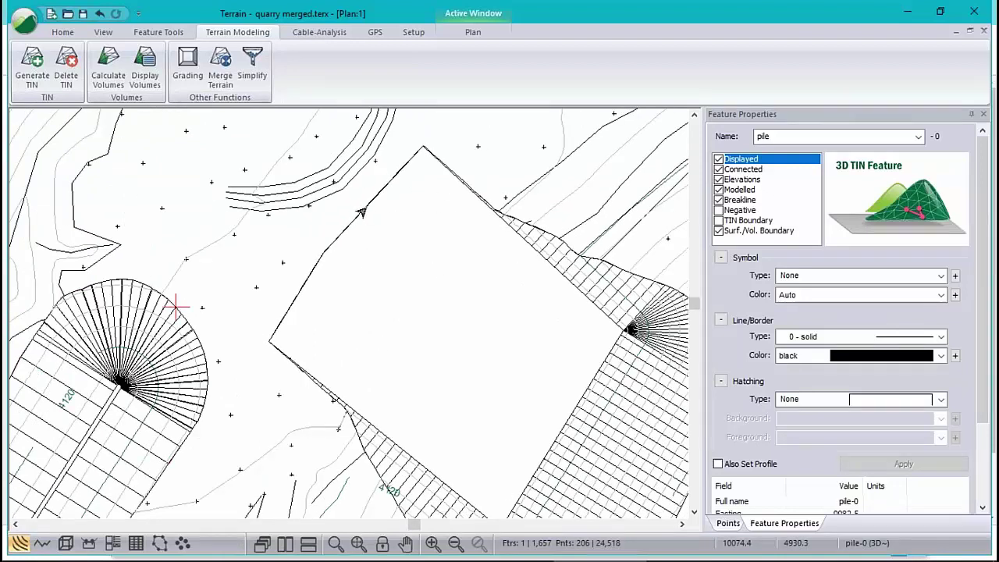
pyautogui.click(367, 206)
pyautogui.click(422, 217)
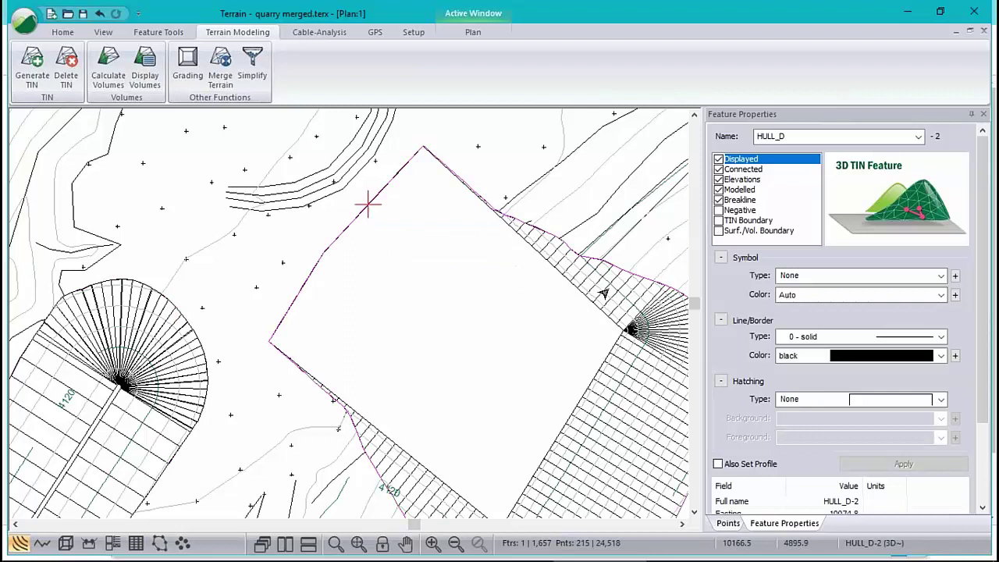
pyautogui.click(718, 231)
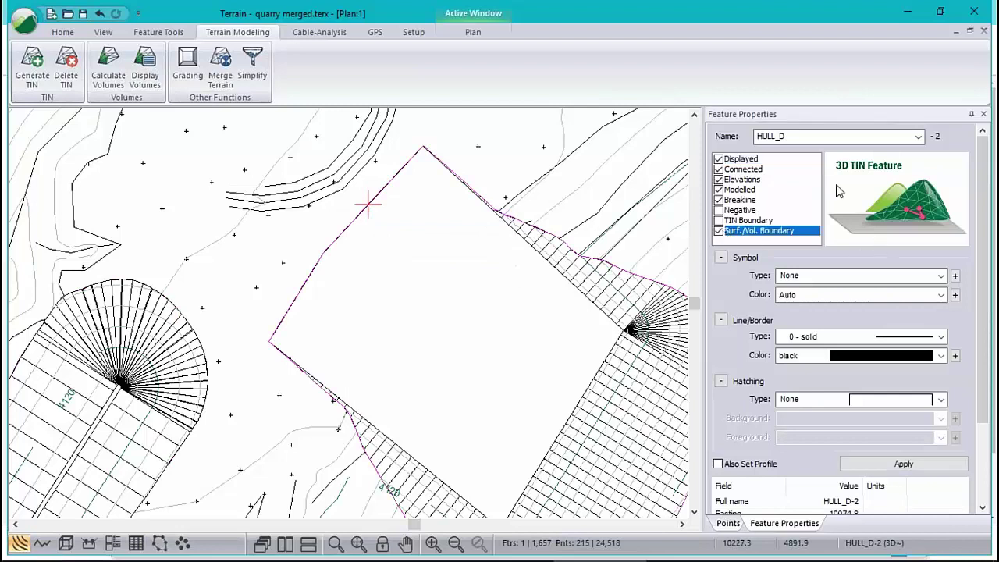
pyautogui.doubleClick(800, 136)
pyautogui.moveTo(586, 138)
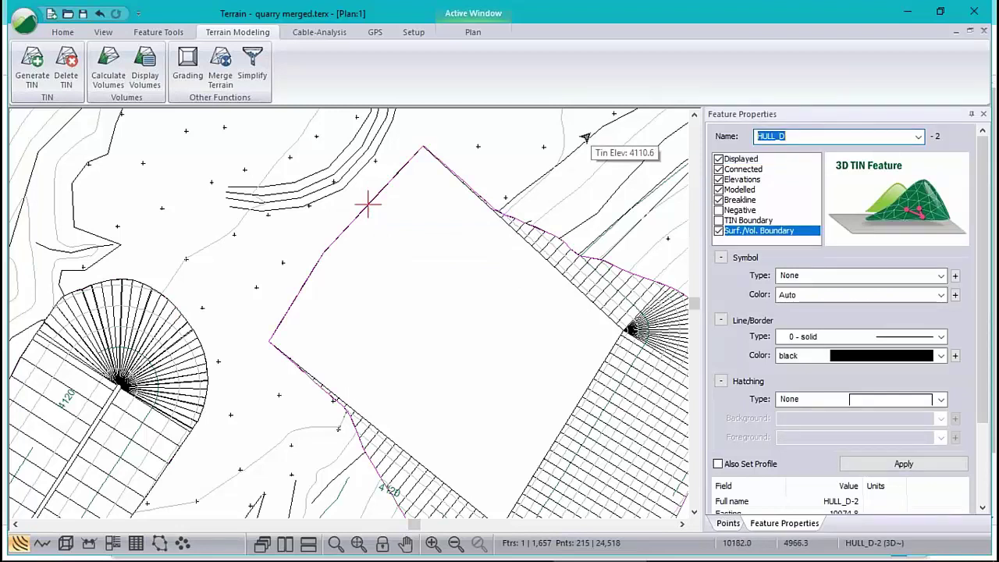
pyautogui.write('pl')
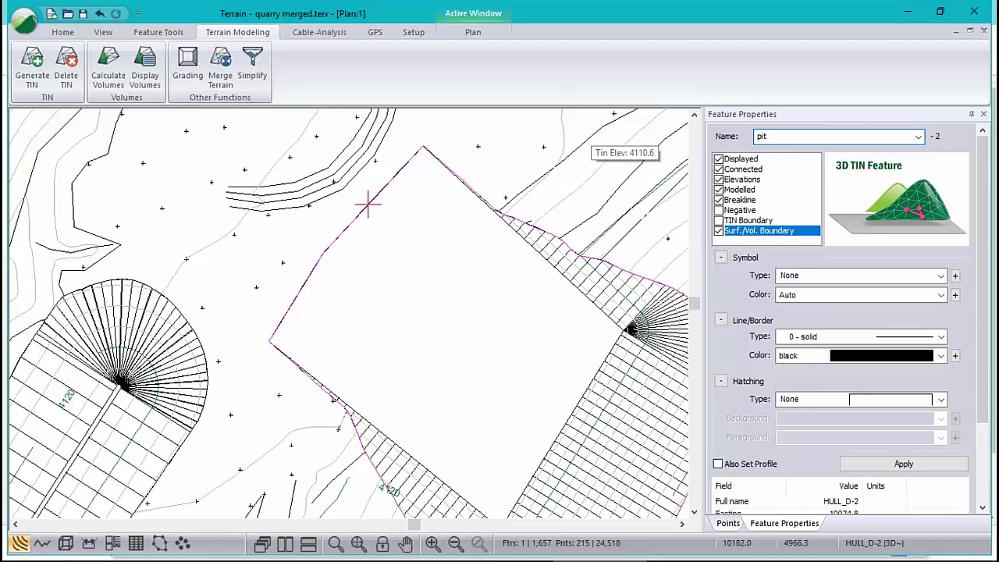
pyautogui.click(903, 463)
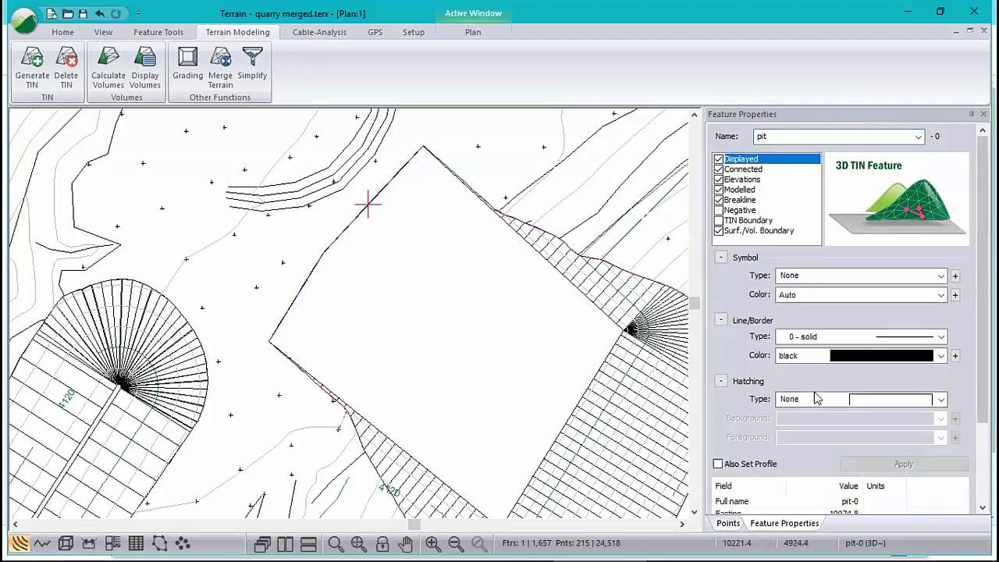
pyautogui.scroll(5, 367, 207)
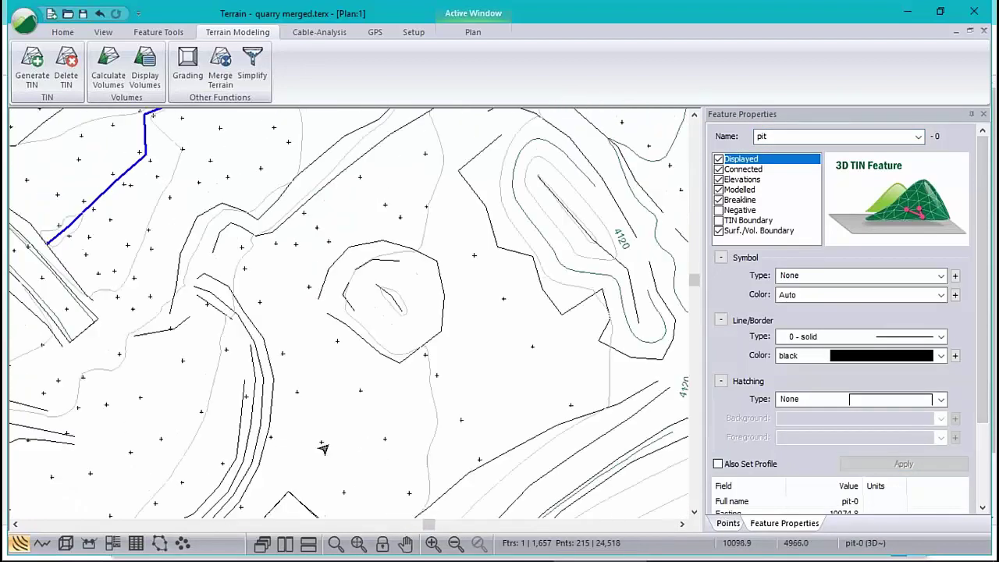
pyautogui.moveTo(462, 331)
pyautogui.click(63, 32)
# Create a new feature 'pile 2' with Elevations off, Modelled and Surf./Vol. Boundary on
pyautogui.click(85, 74)
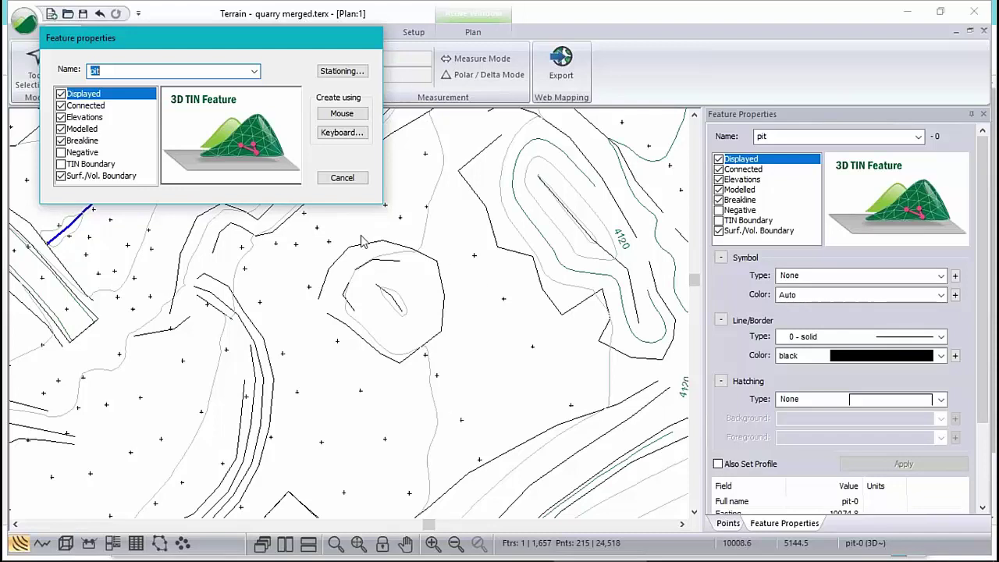
pyautogui.click(61, 128)
pyautogui.click(62, 117)
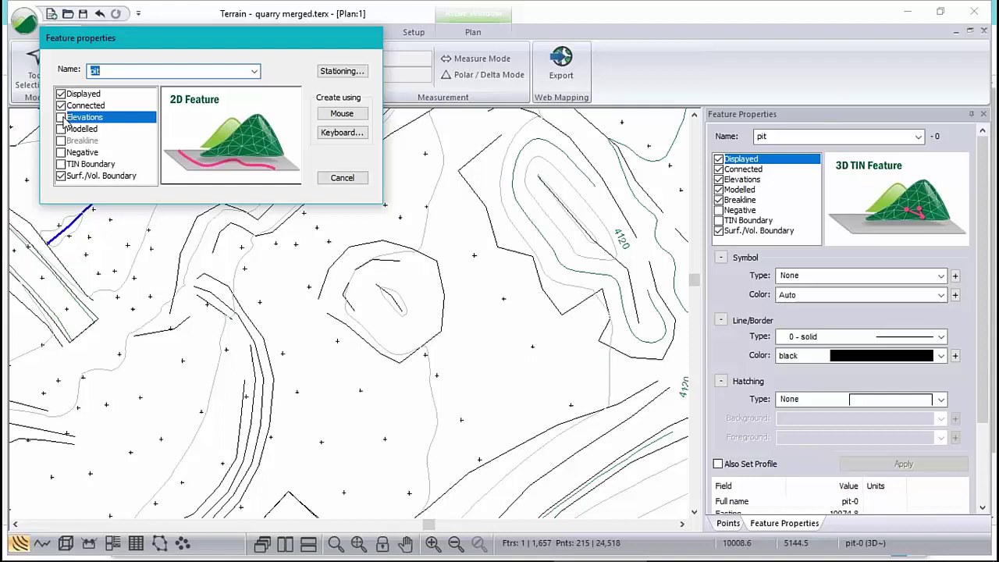
pyautogui.click(61, 129)
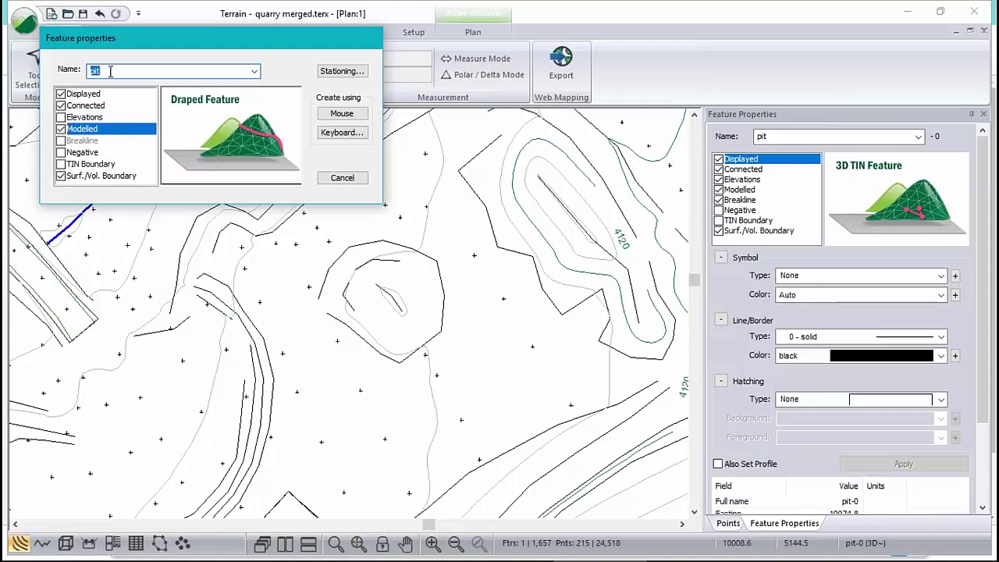
pyautogui.write('pile 2')
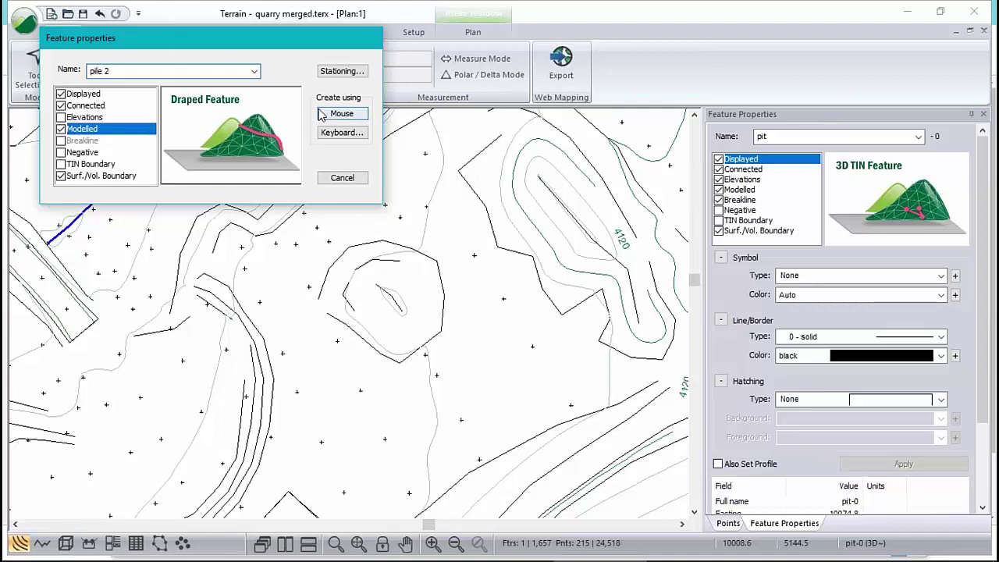
# Draw the pile 2 boundary with five vertices around the small mound and close it
pyautogui.click(342, 113)
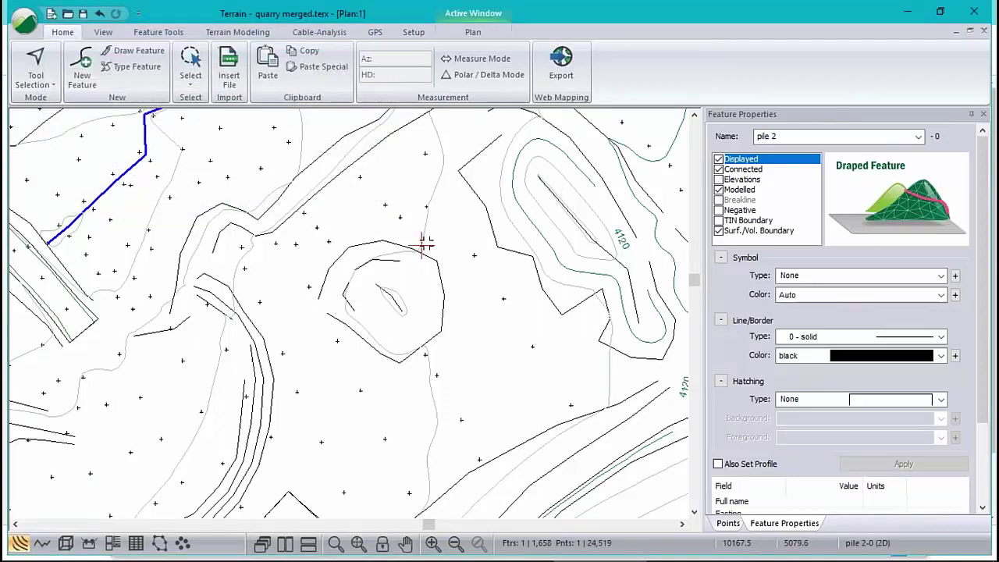
pyautogui.click(421, 246)
pyautogui.click(447, 261)
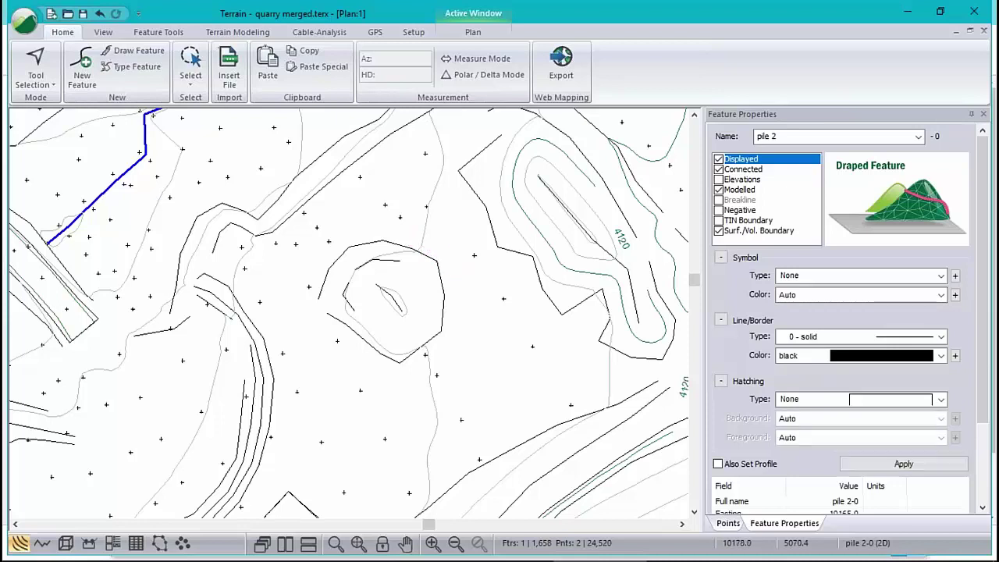
pyautogui.click(466, 318)
pyautogui.click(453, 323)
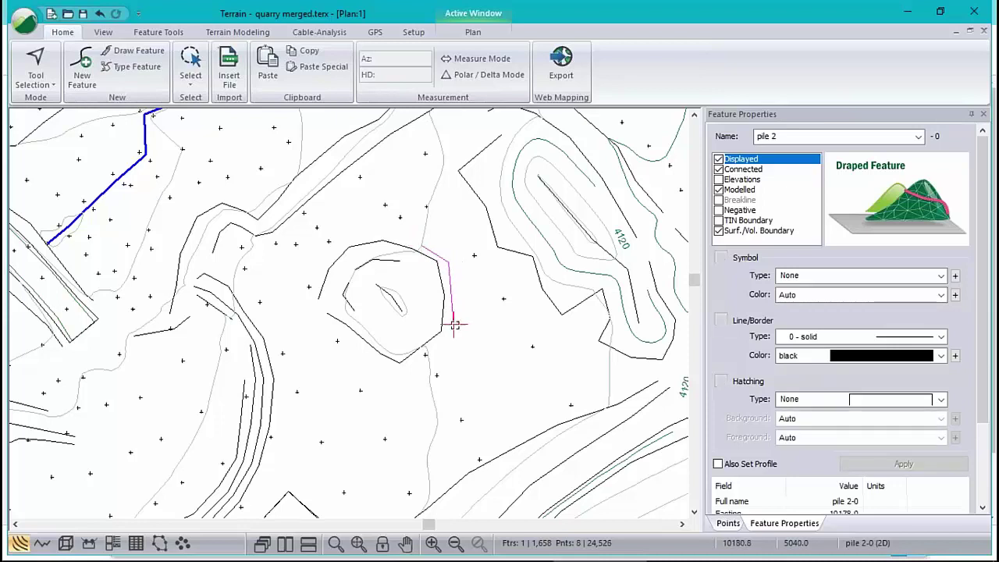
pyautogui.click(403, 374)
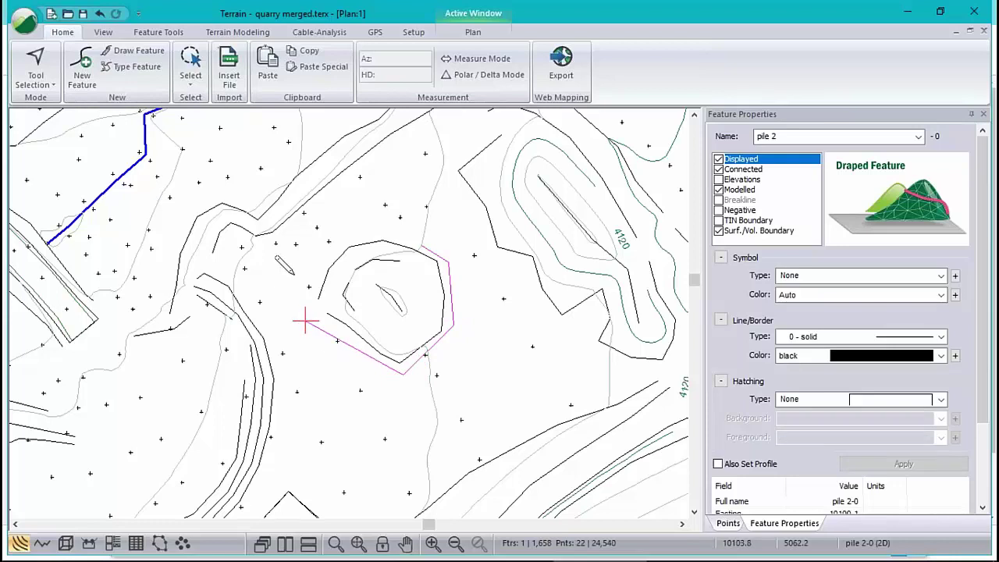
pyautogui.press('Return')
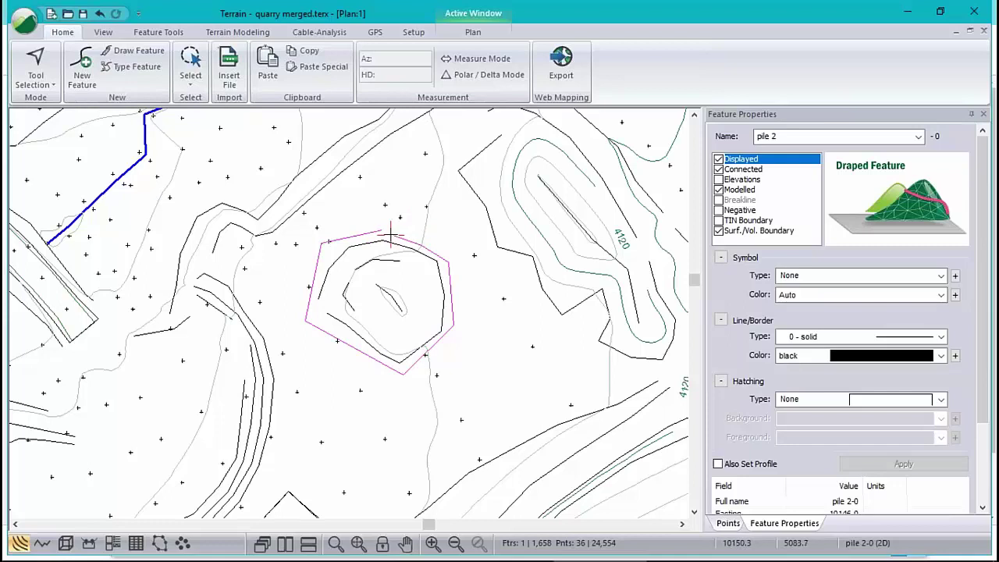
pyautogui.moveTo(514, 230)
# Run a per-polygon cut and fill volume calculation between quarry merged and bluff_road
pyautogui.click(242, 31)
pyautogui.click(108, 66)
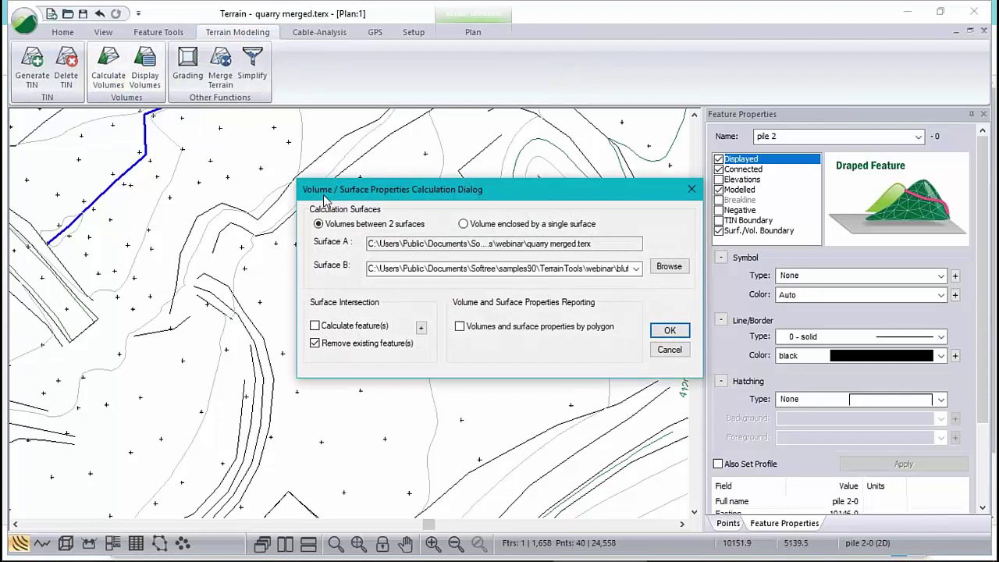
pyautogui.click(466, 327)
pyautogui.click(669, 331)
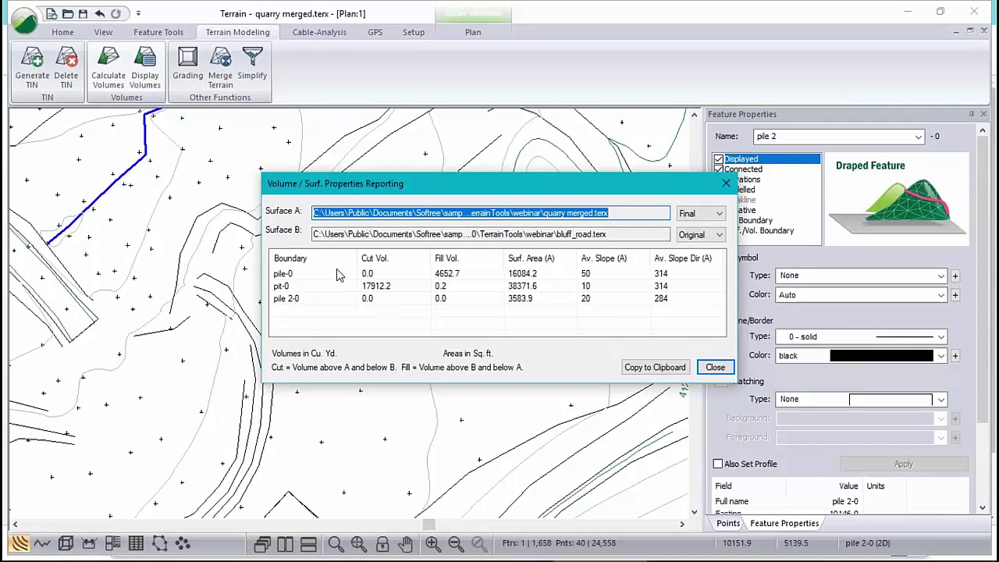
pyautogui.click(443, 274)
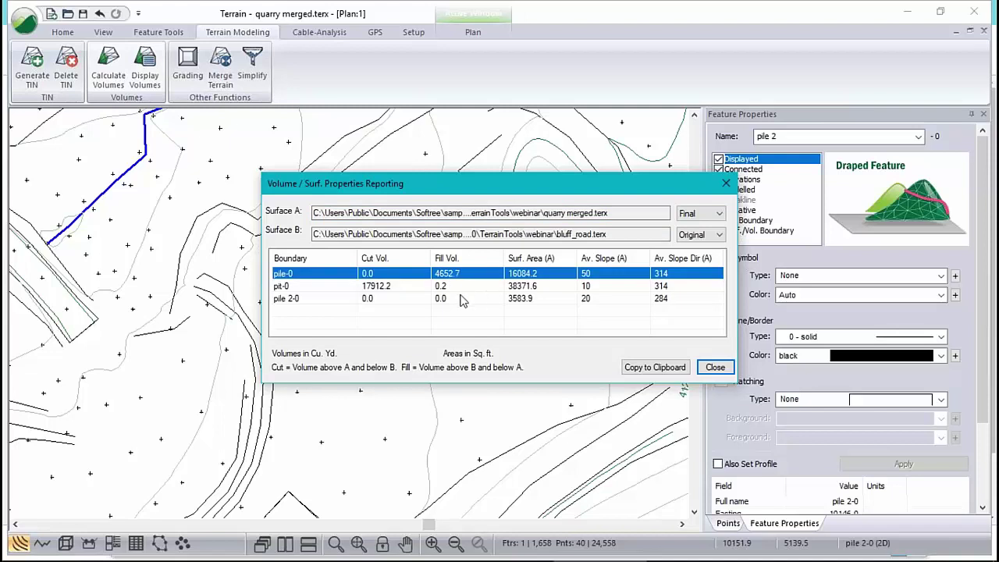
pyautogui.click(379, 288)
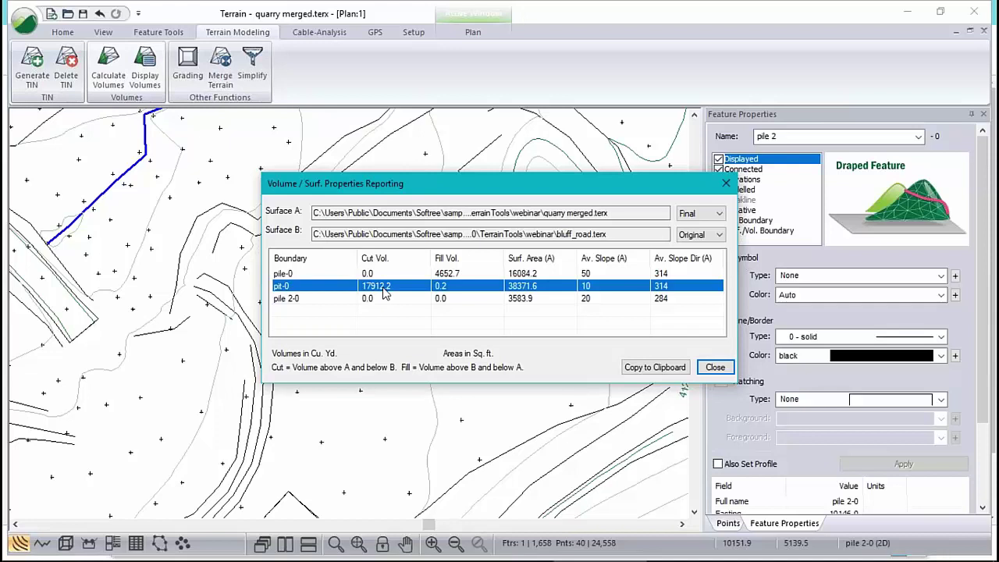
pyautogui.click(296, 300)
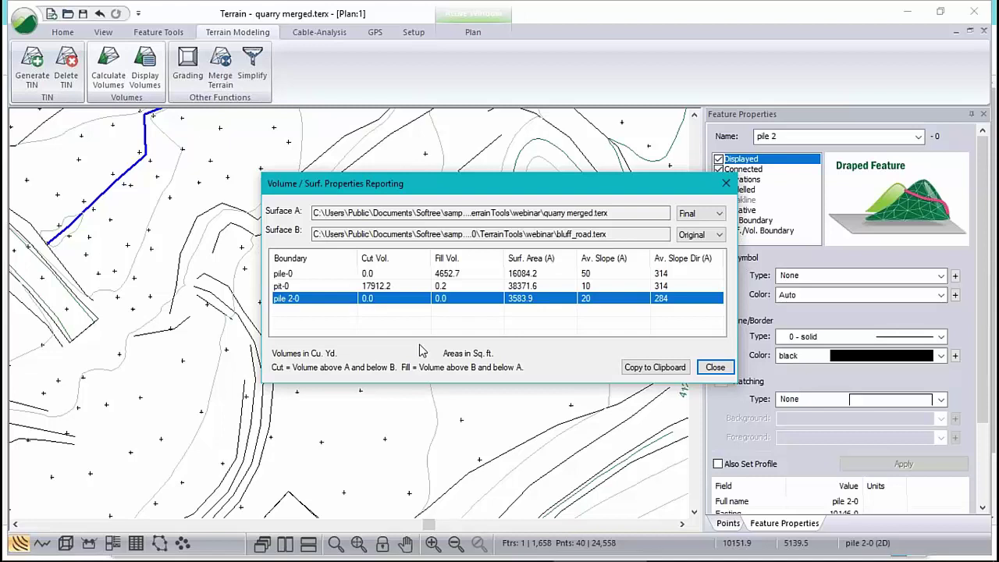
pyautogui.click(720, 368)
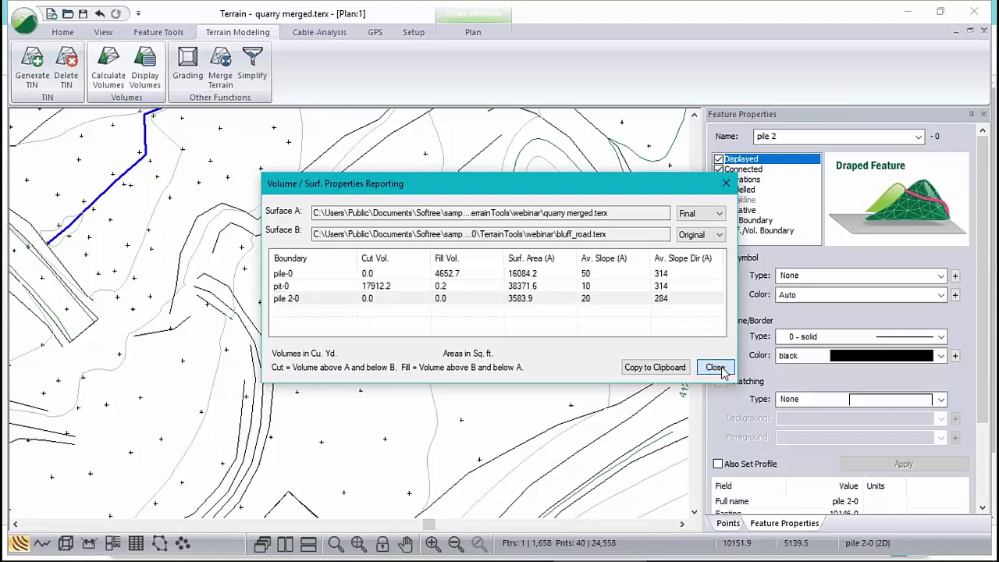
# Close the volume report and bring the bluff_road.terx contour plan to the front
pyautogui.click(717, 368)
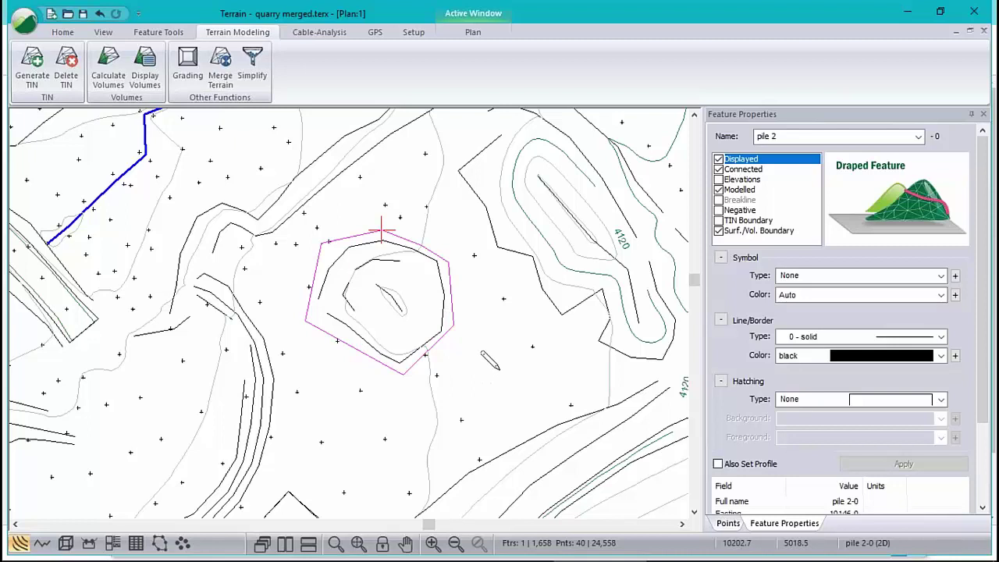
pyautogui.moveTo(497, 367)
pyautogui.hotkey('alt', 'Tab')
pyautogui.hotkey('alt', 'Tab')
pyautogui.hotkey('alt', 'Tab')
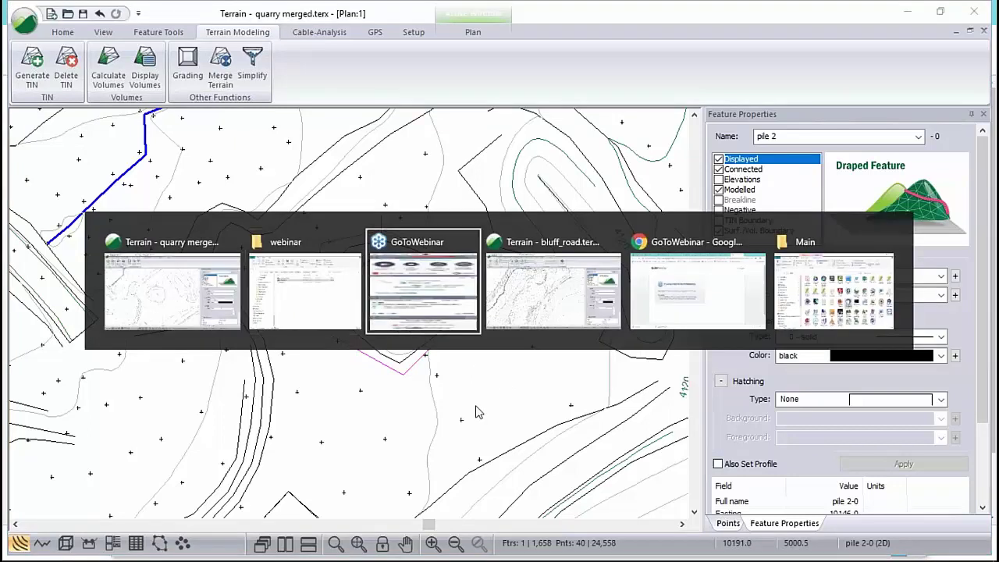
pyautogui.scroll(5, 450, 248)
pyautogui.hscroll(2, 458, 225)
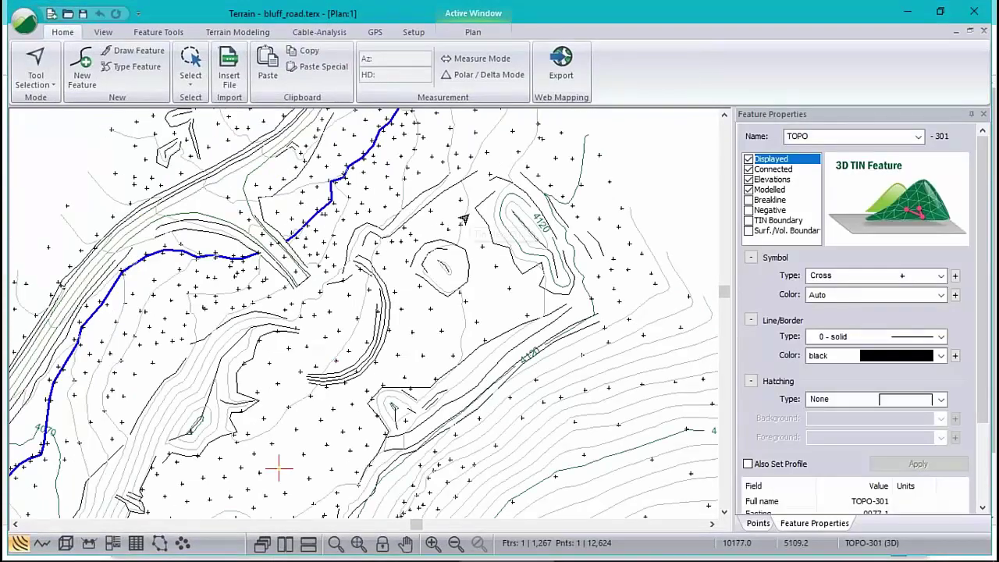
pyautogui.moveTo(464, 219)
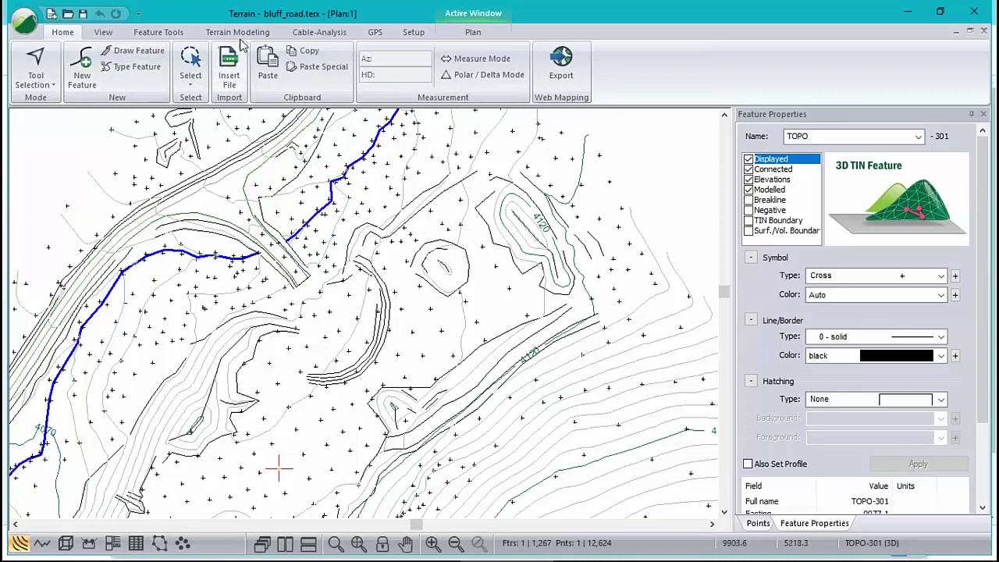
pyautogui.click(241, 33)
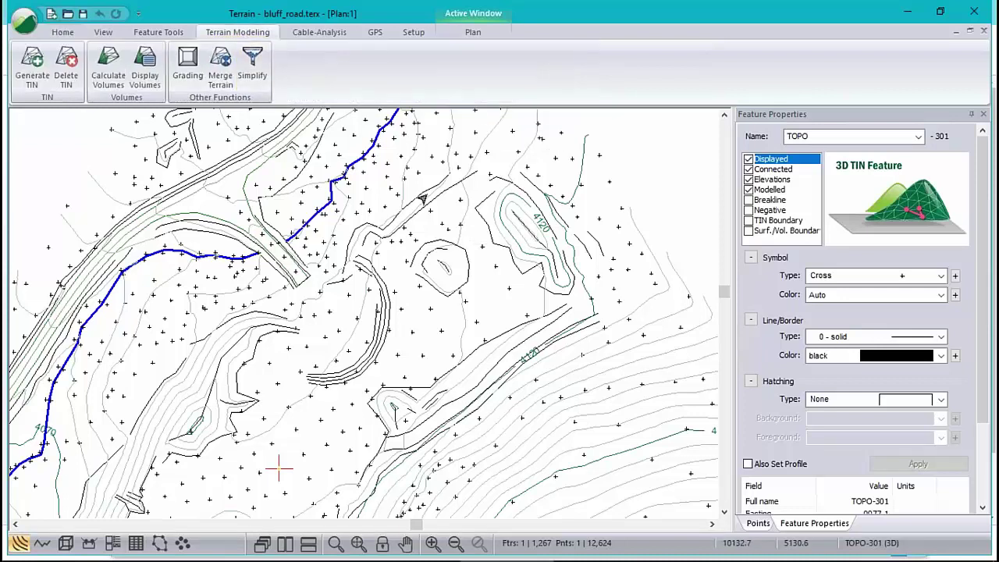
pyautogui.click(106, 69)
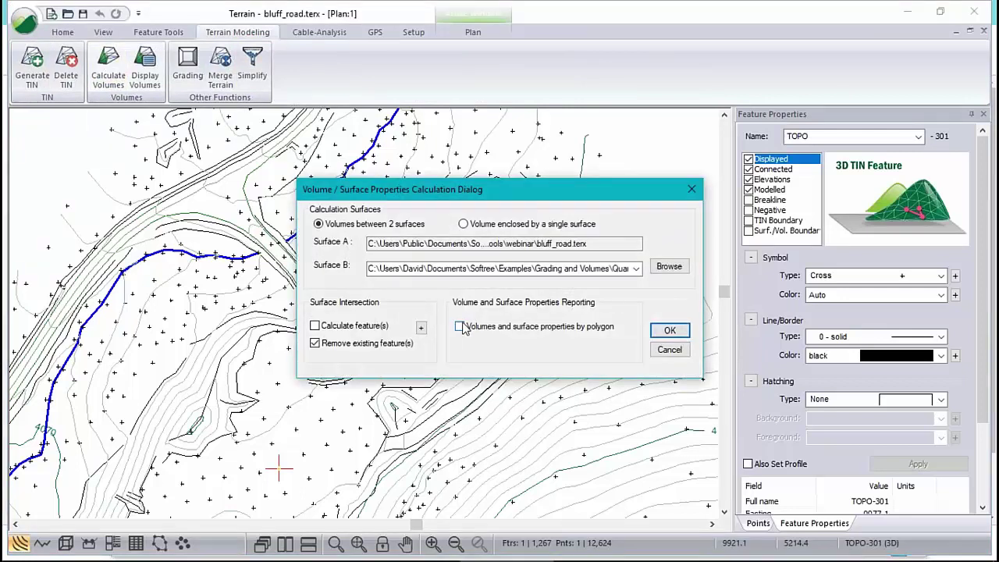
pyautogui.click(463, 224)
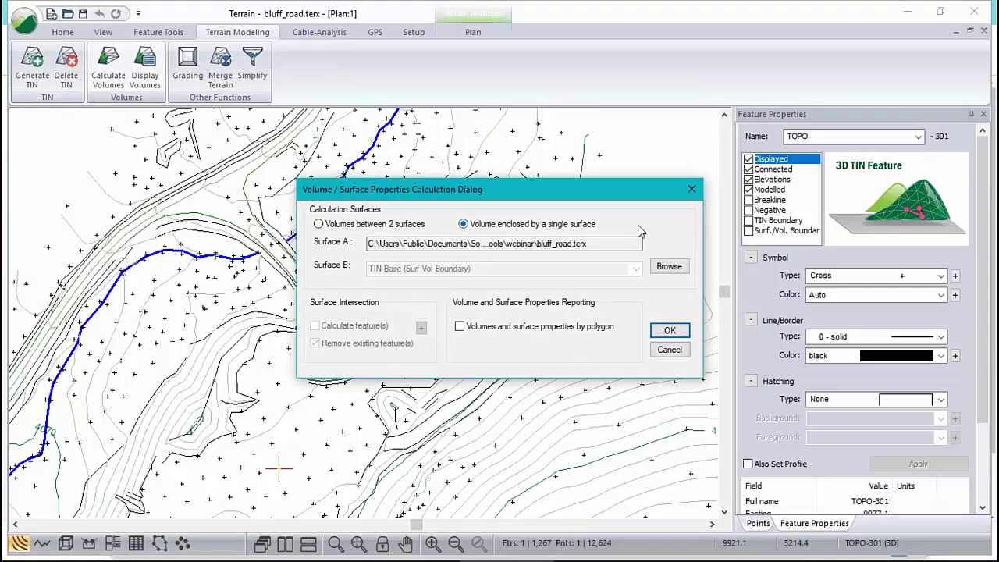
pyautogui.moveTo(512, 197); pyautogui.dragTo(713, 194)
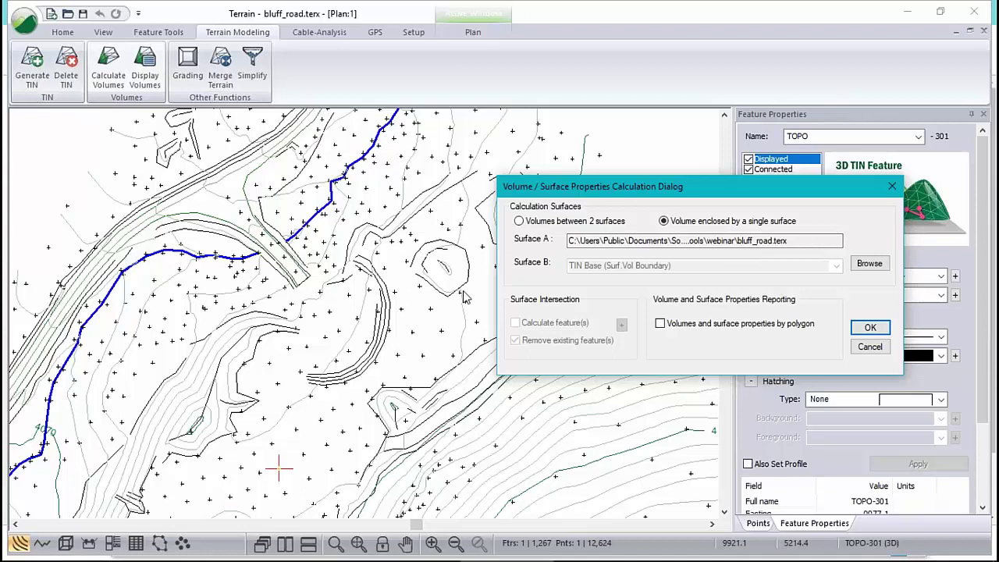
pyautogui.click(661, 324)
pyautogui.click(878, 353)
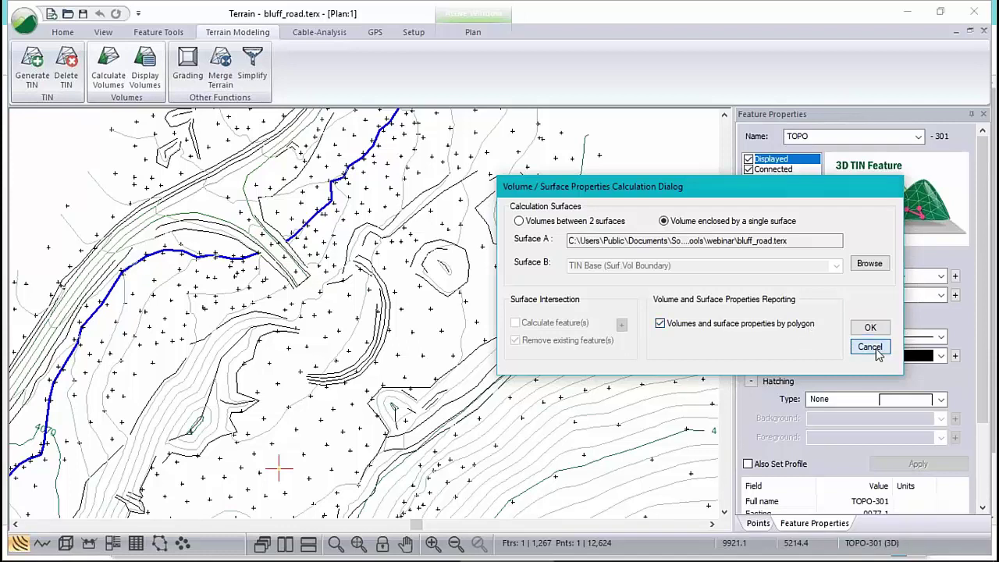
pyautogui.moveTo(525, 559)
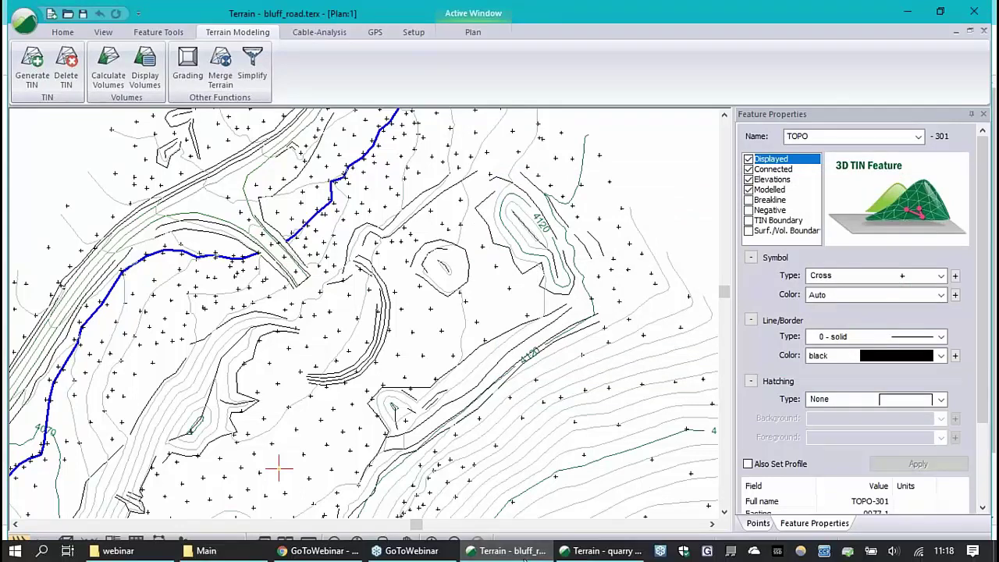
# In quarry merged, calculate single-surface volumes per polygon against the TIN base
pyautogui.click(601, 551)
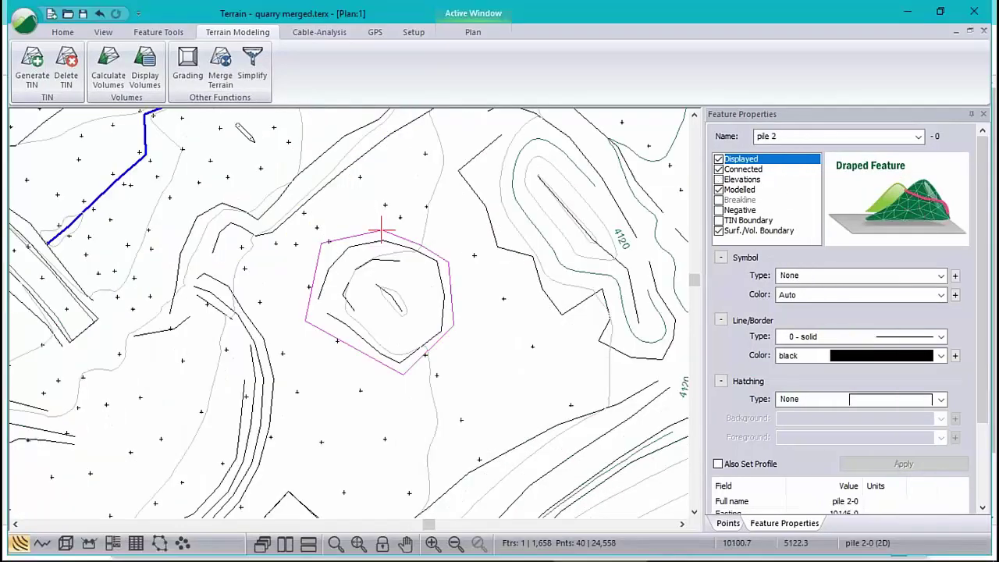
pyautogui.click(109, 67)
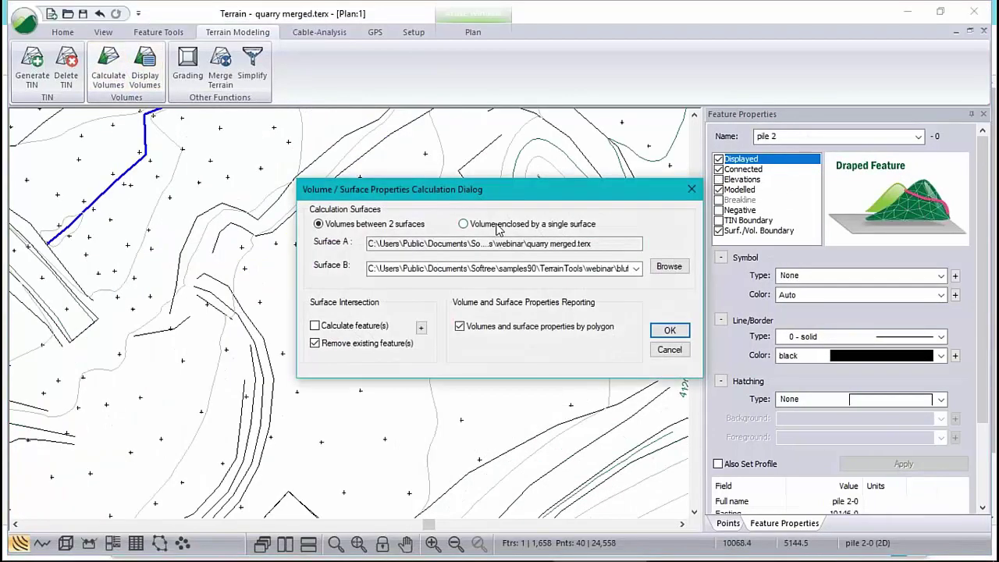
pyautogui.click(498, 226)
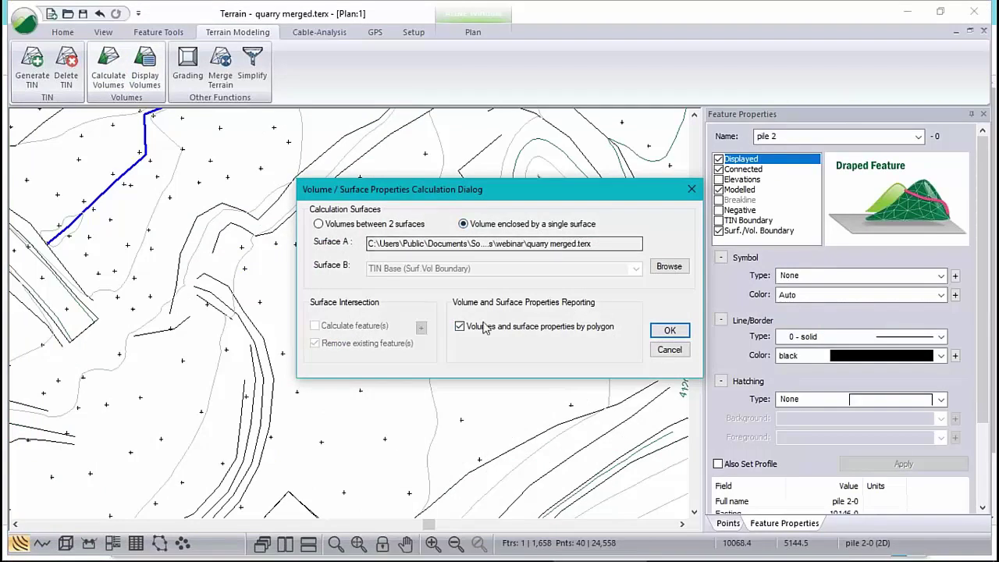
pyautogui.click(670, 330)
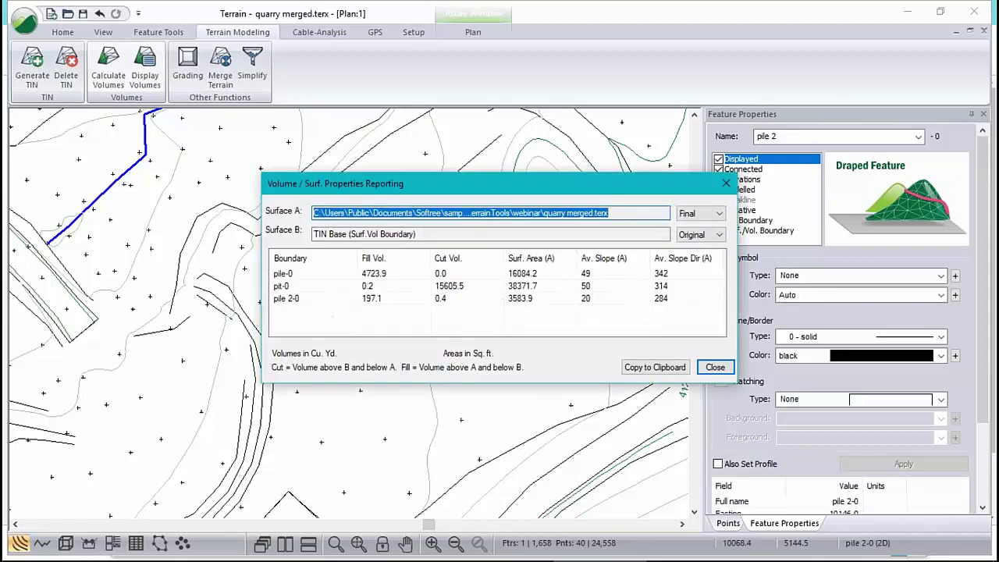
# Check the pile 2-0, pile-0 and pit-0 result rows, then close the report
pyautogui.click(379, 302)
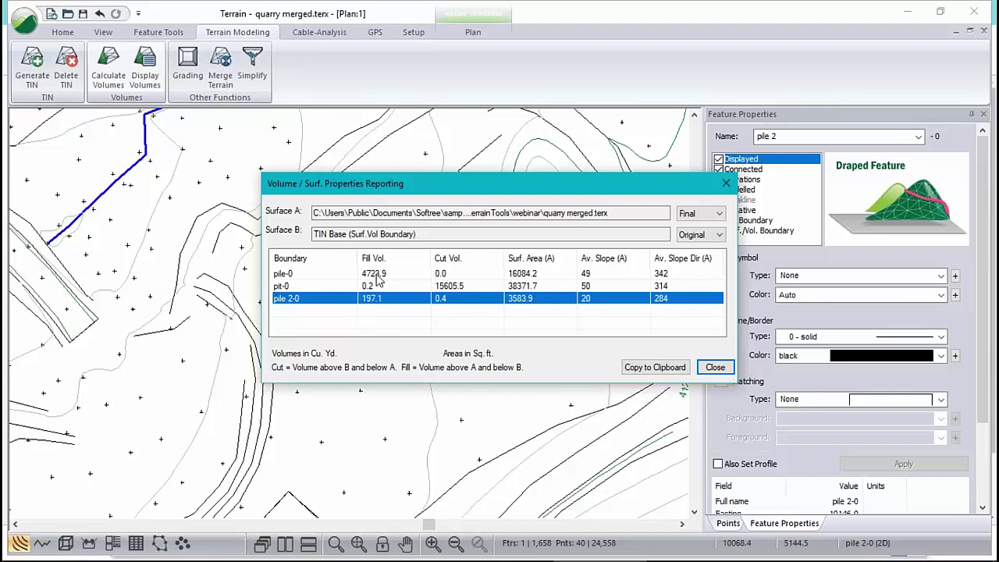
pyautogui.click(378, 277)
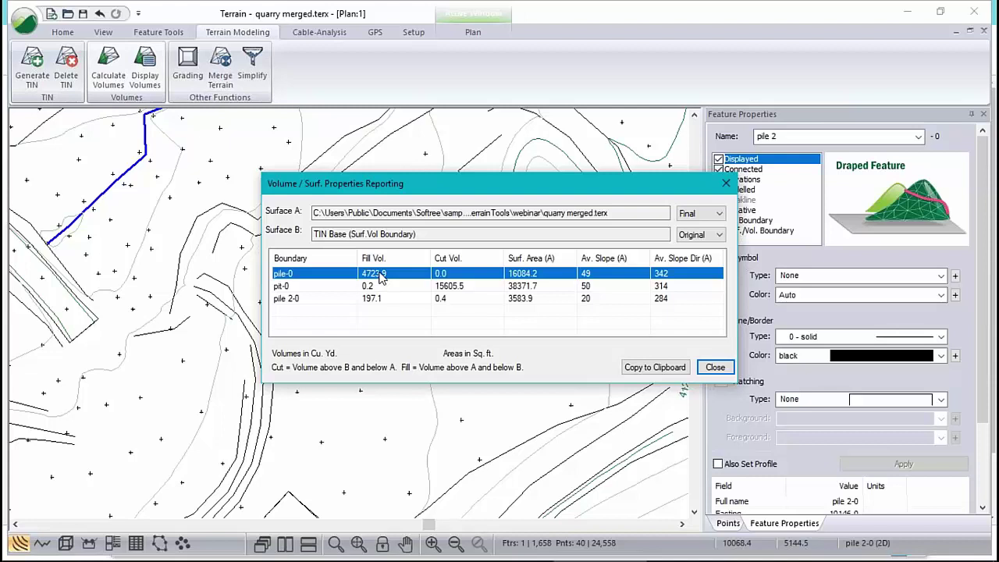
pyautogui.click(454, 286)
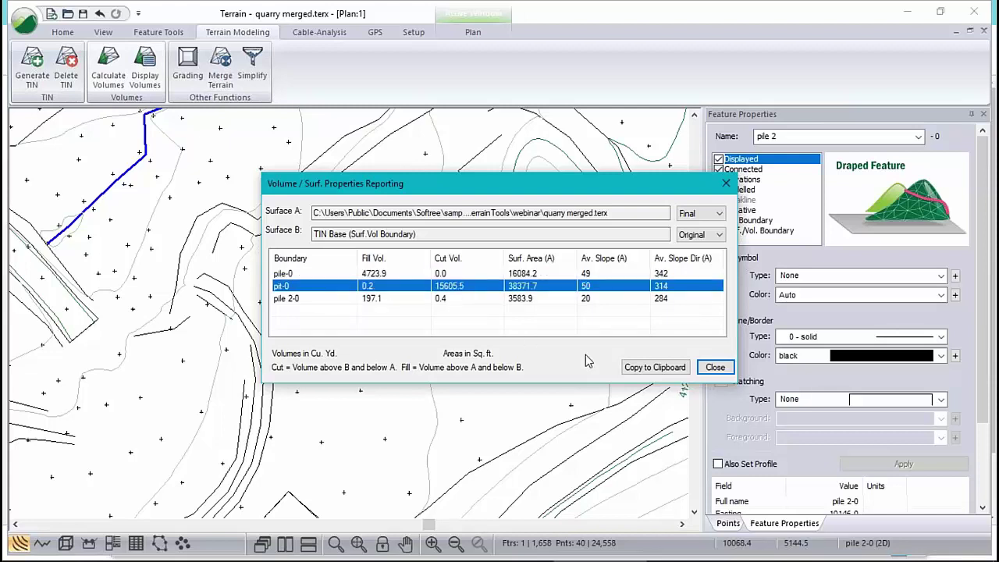
pyautogui.click(715, 367)
# Pan the quarry merged plan to inspect the hatched pit, then the pile-0 stockpile
pyautogui.scroll(-5, 428, 217)
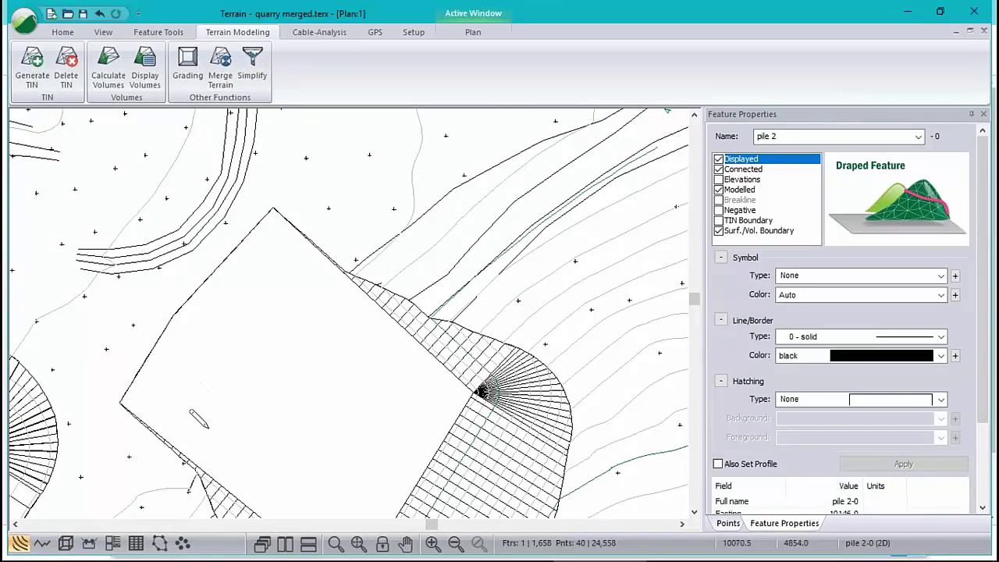
pyautogui.moveTo(368, 411); pyautogui.dragTo(419, 292, button='middle')
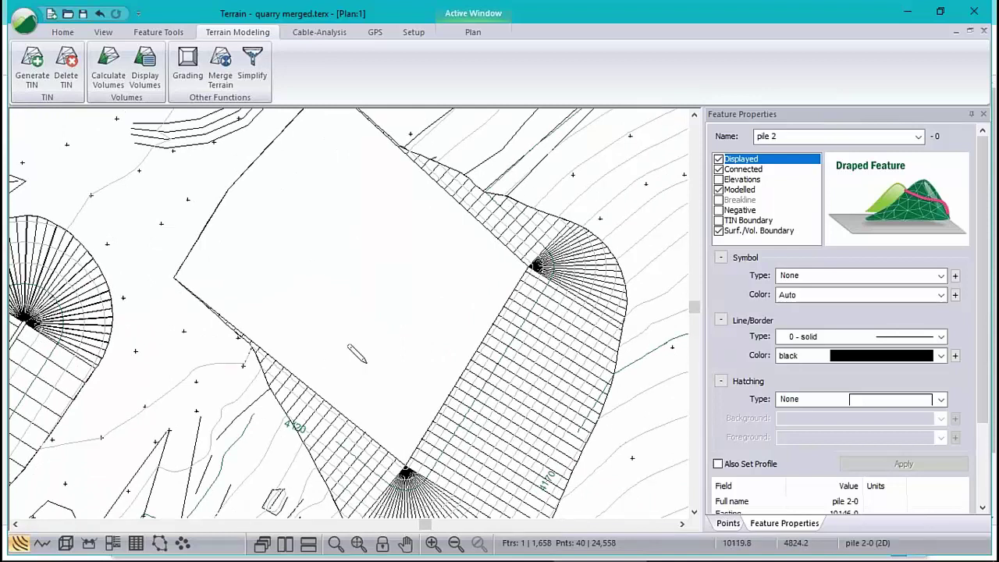
pyautogui.moveTo(349, 346)
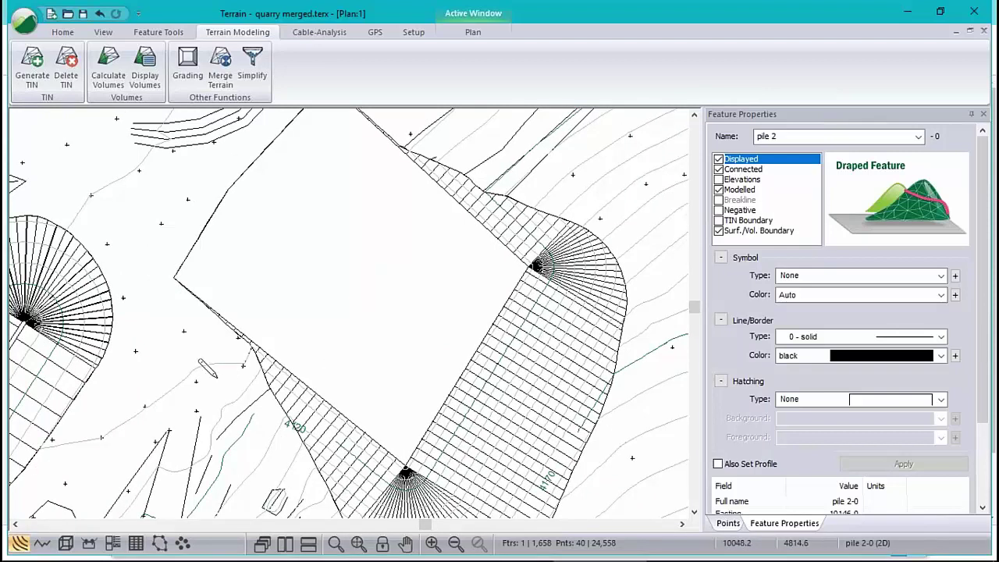
pyautogui.moveTo(214, 373); pyautogui.dragTo(556, 343, button='middle')
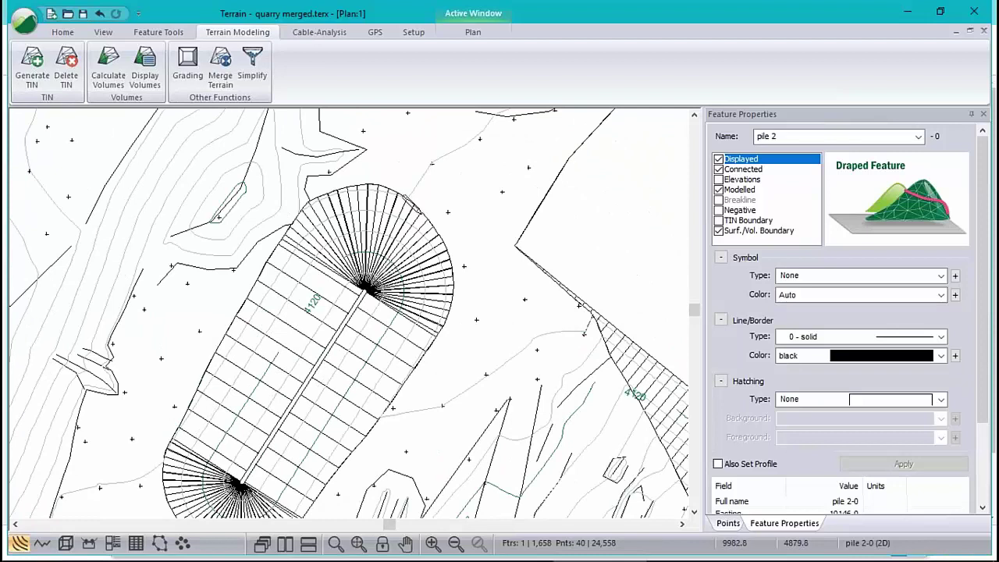
pyautogui.moveTo(405, 196)
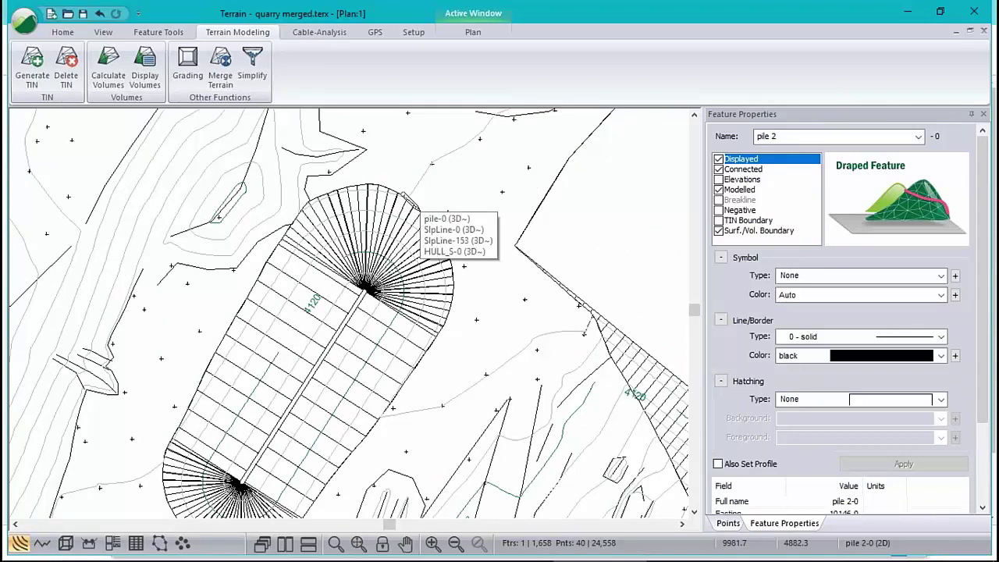